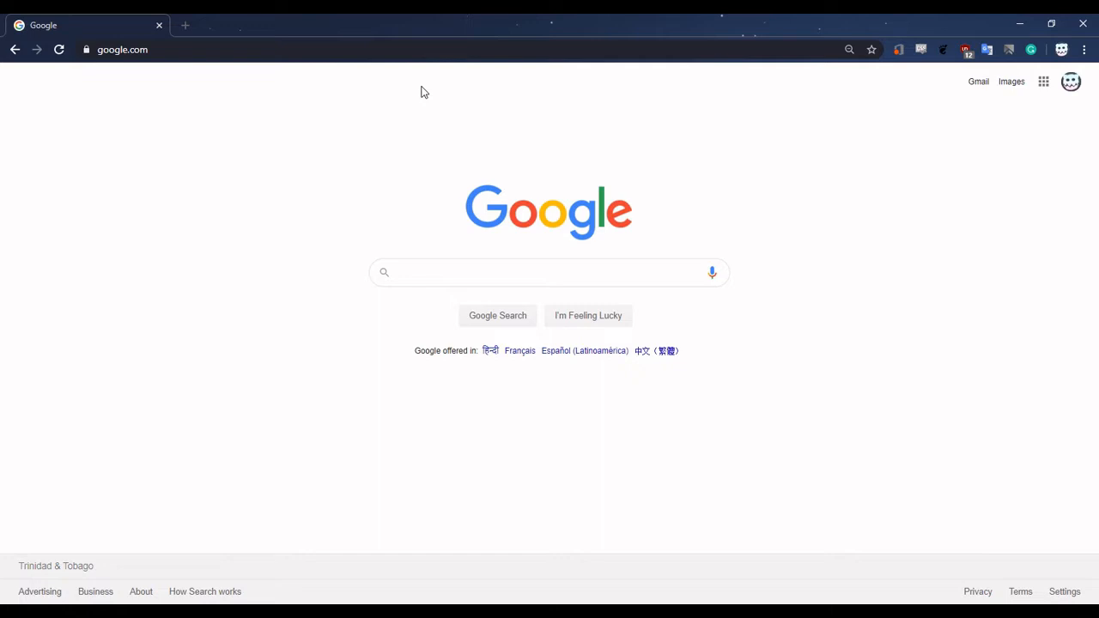
# - Go to meet.google.com and start a new meeting
pyautogui.click(142, 49)
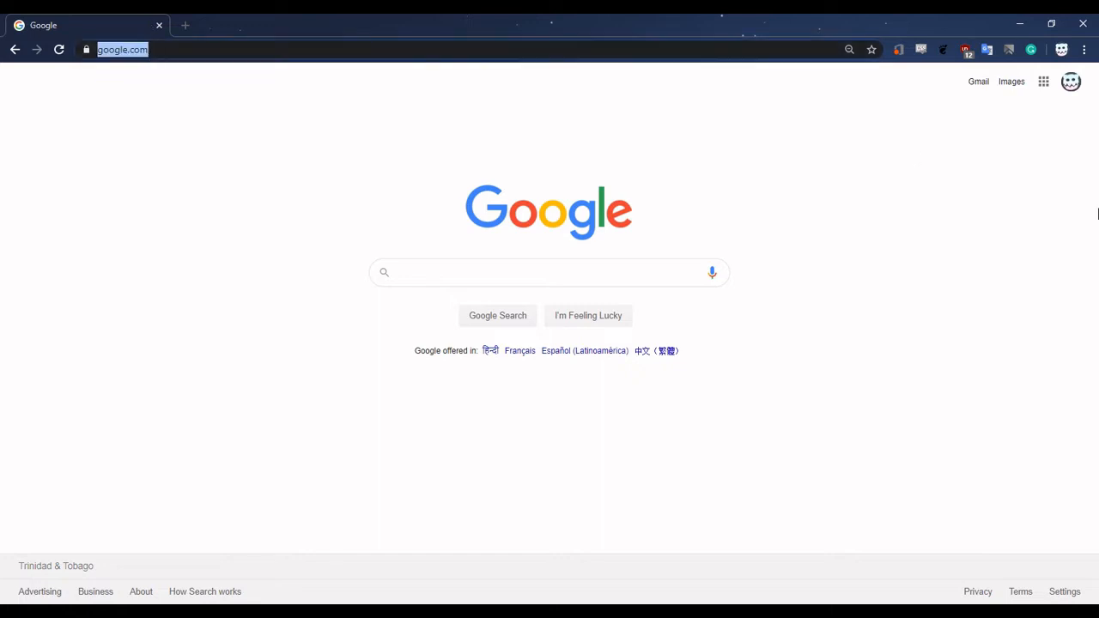
pyautogui.write('meet.')
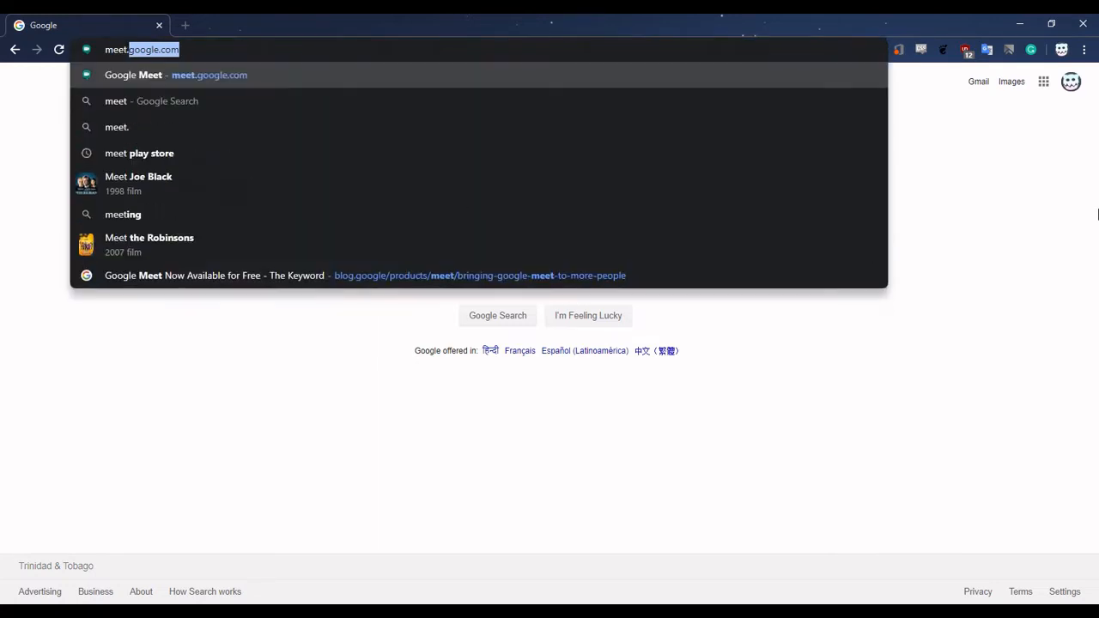
pyautogui.write('google.')
pyautogui.press('Return')
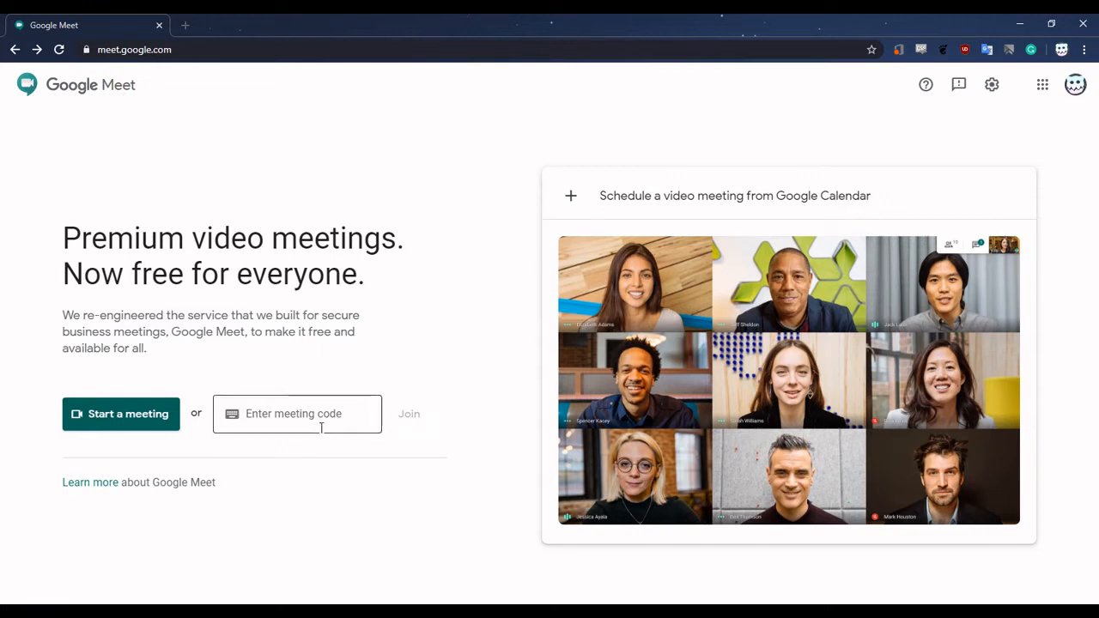
pyautogui.click(120, 421)
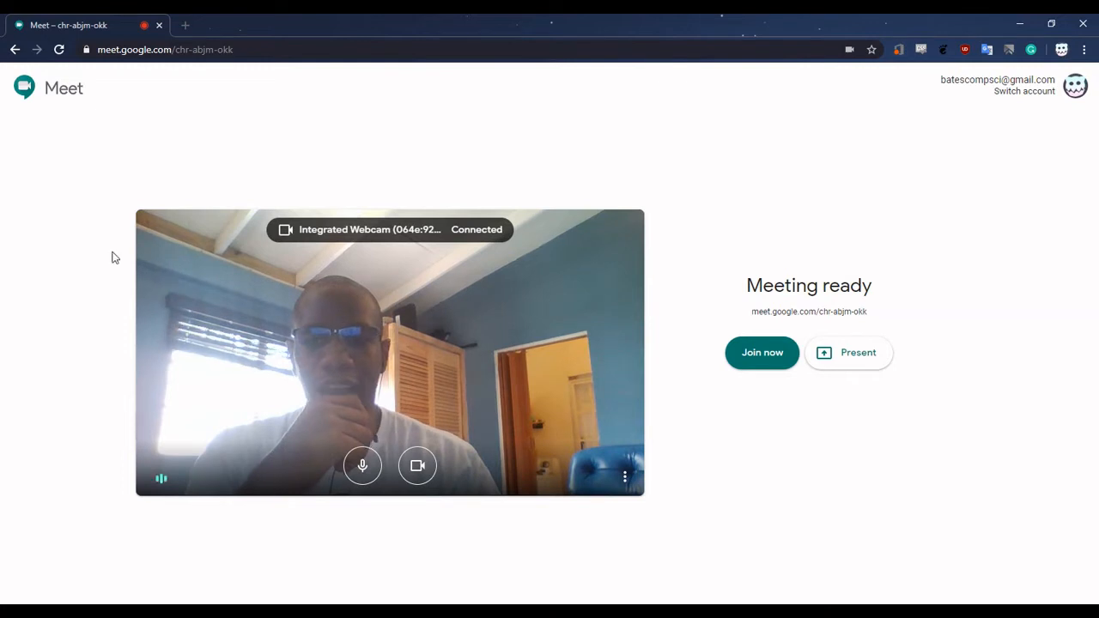
# - Turn the camera off and back on, then mute and unmute the microphone in the meeting preview
pyautogui.click(417, 475)
pyautogui.click(418, 475)
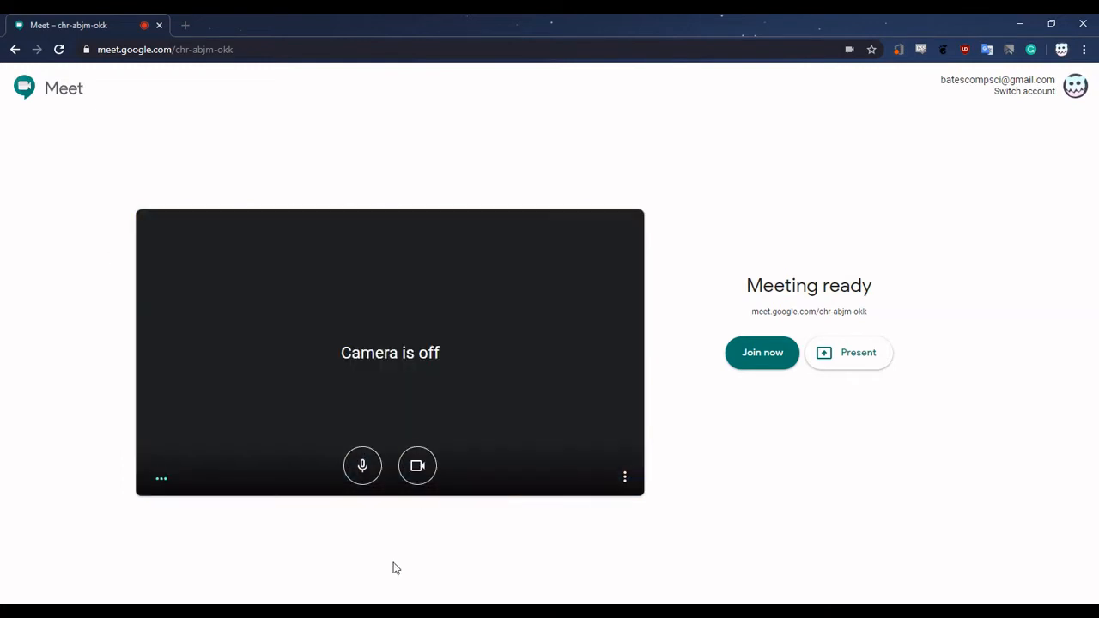
pyautogui.click(364, 480)
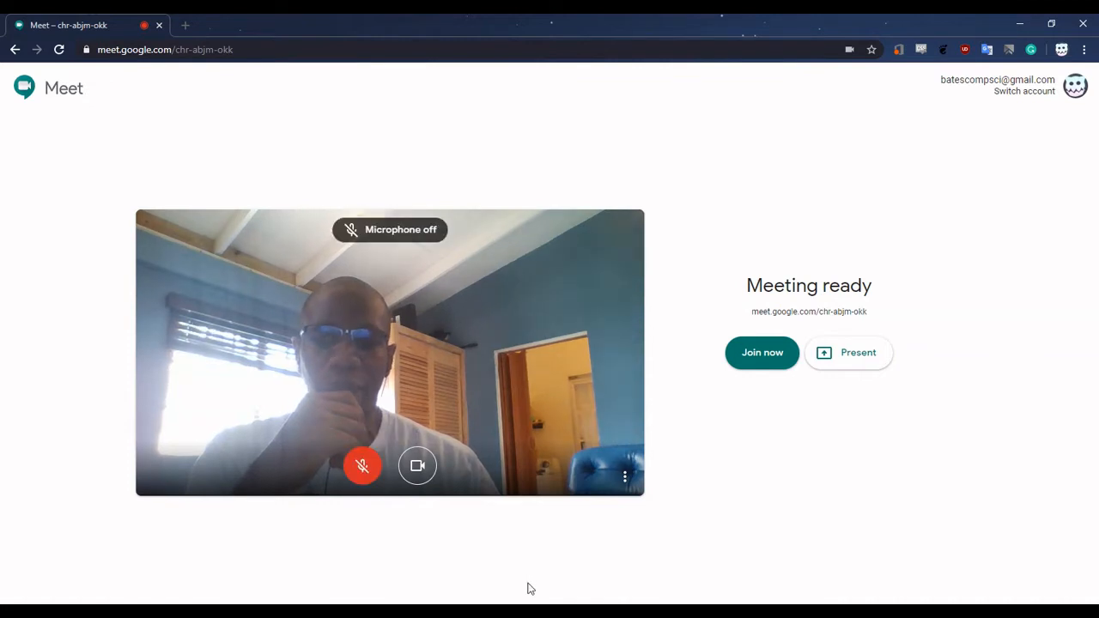
pyautogui.hotkey('ctrl', 'd')
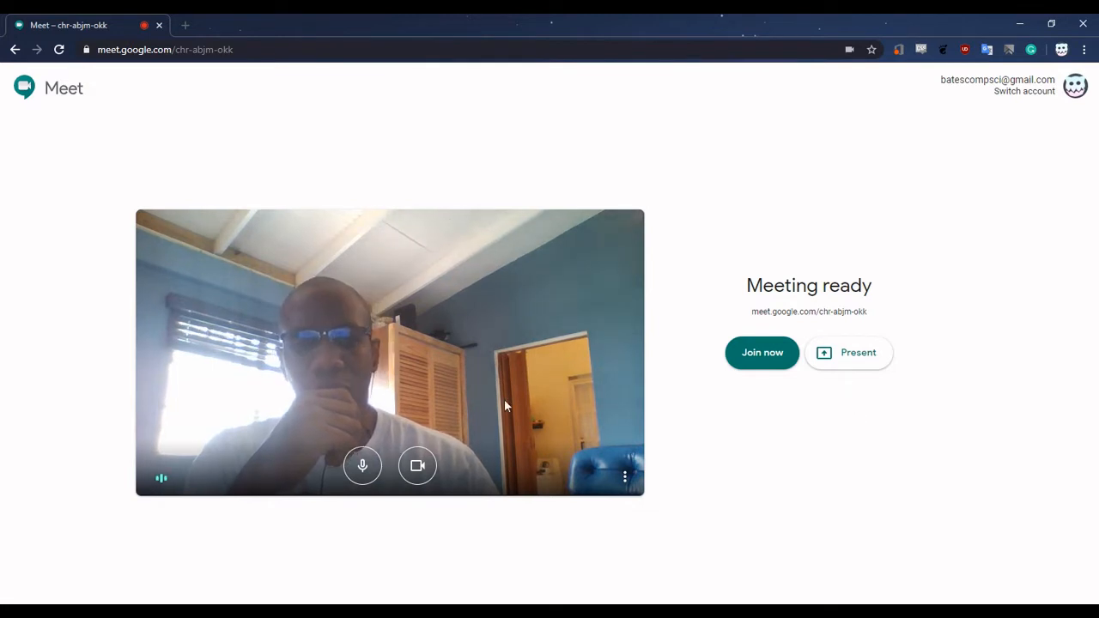
# - Join the meeting and copy its joining info
pyautogui.click(782, 364)
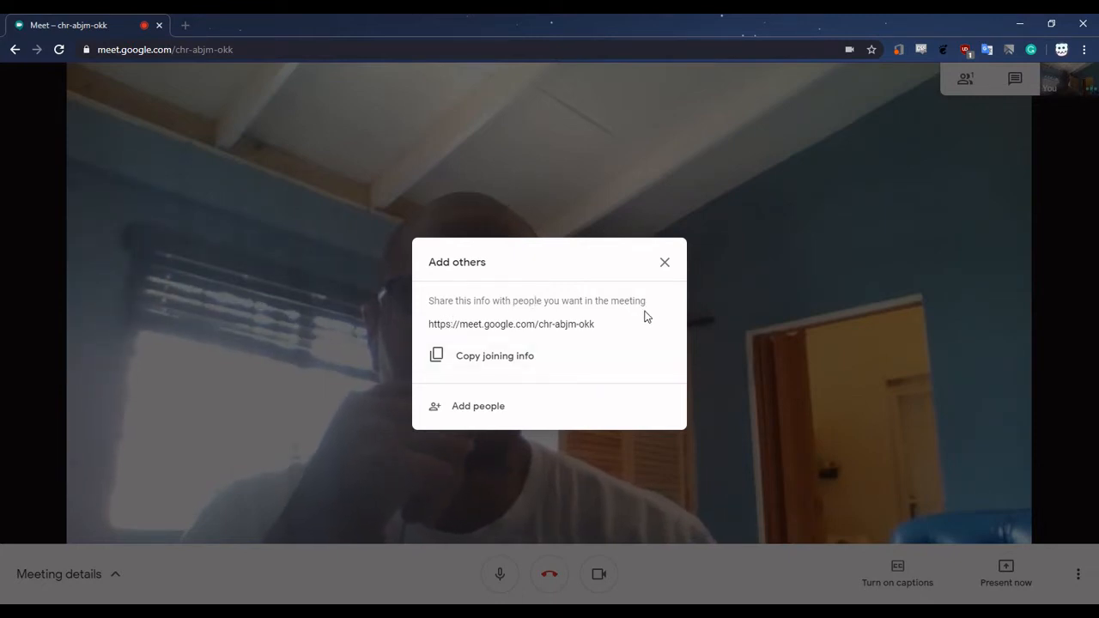
pyautogui.click(467, 365)
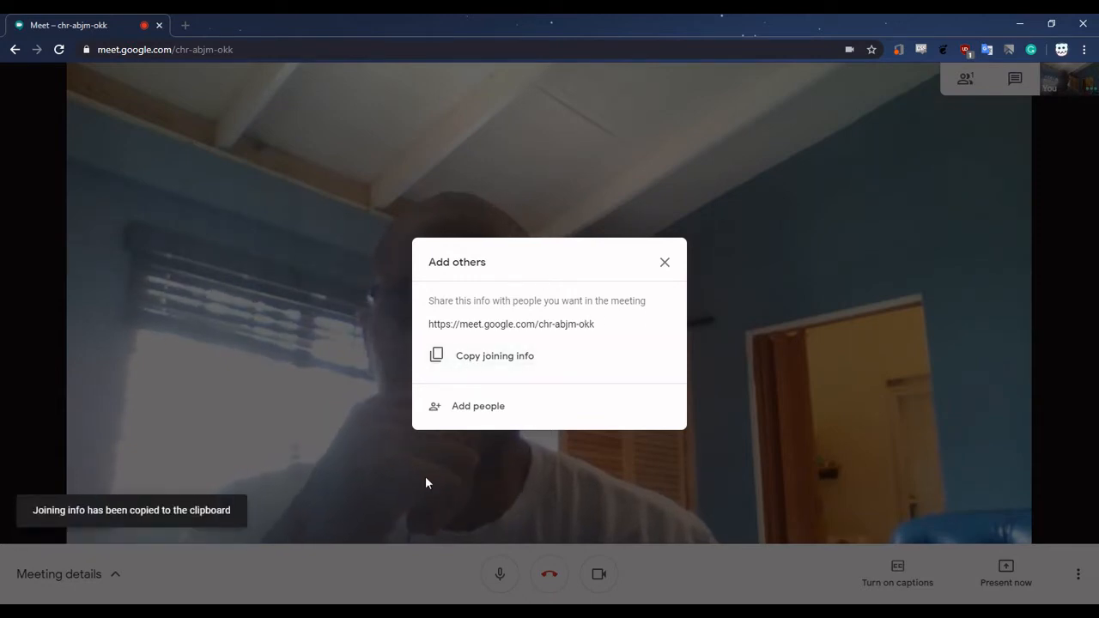
# - Paste the joining info as the address of a new browser tab, remove the text preceding the meeting link, and load it
pyautogui.click(184, 25)
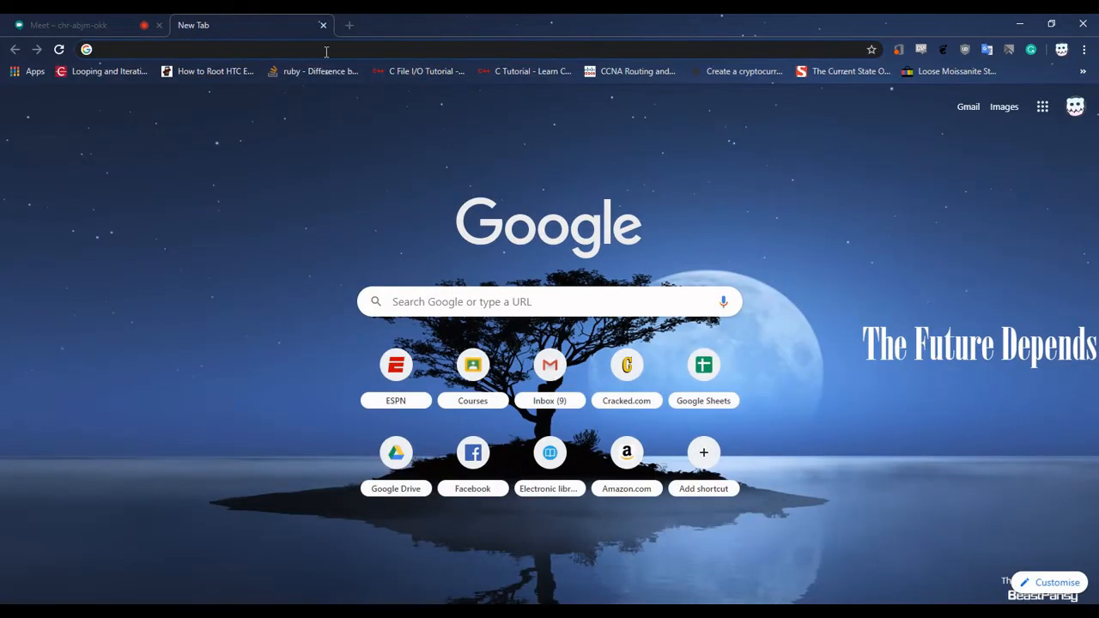
pyautogui.rightClick(327, 50)
pyautogui.click(378, 145)
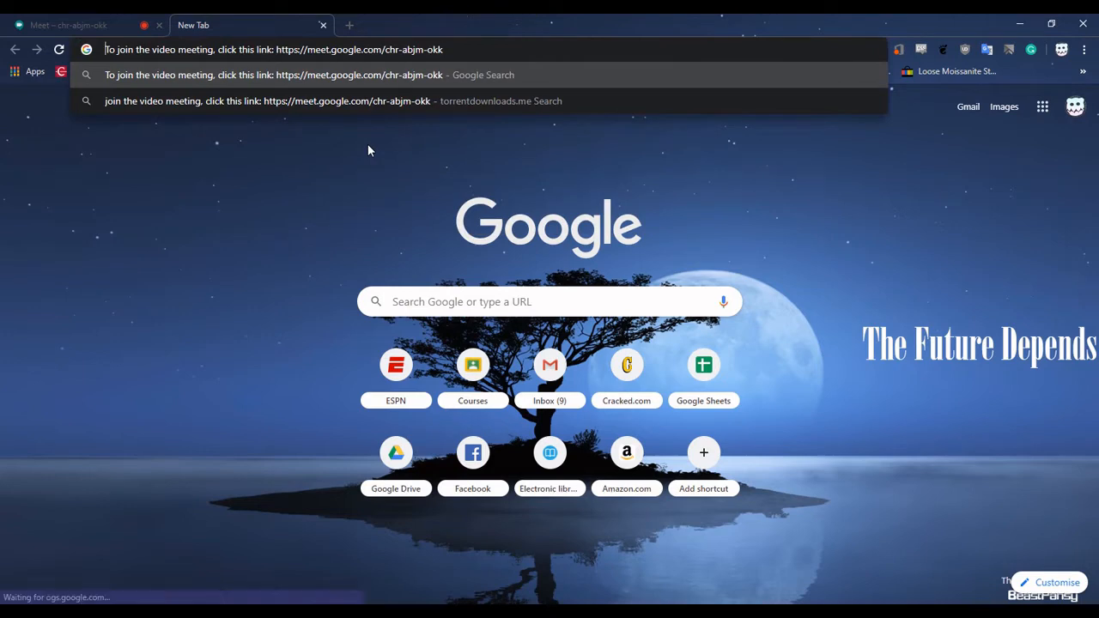
pyautogui.press('Home')
pyautogui.press('Delete')
pyautogui.press('Delete')
pyautogui.press('Delete')
pyautogui.press('Delete')
pyautogui.press('Delete')
pyautogui.press('Delete')
pyautogui.press('Delete')
pyautogui.press('Delete')
pyautogui.press('Delete')
pyautogui.press('Delete')
pyautogui.press('Delete')
pyautogui.press('Delete')
pyautogui.press('Delete')
pyautogui.press('Delete')
pyautogui.press('Delete')
pyautogui.press('Delete')
pyautogui.press('Delete')
pyautogui.press('Delete')
pyautogui.press('Delete')
pyautogui.press('Delete')
pyautogui.press('Delete')
pyautogui.press('Delete')
pyautogui.press('Delete')
pyautogui.press('Delete')
pyautogui.press('Delete')
pyautogui.press('Delete')
pyautogui.press('Delete')
pyautogui.press('Delete')
pyautogui.press('Delete')
pyautogui.press('Delete')
pyautogui.press('Delete')
pyautogui.press('Delete')
pyautogui.press('Delete')
pyautogui.press('Delete')
pyautogui.press('Delete')
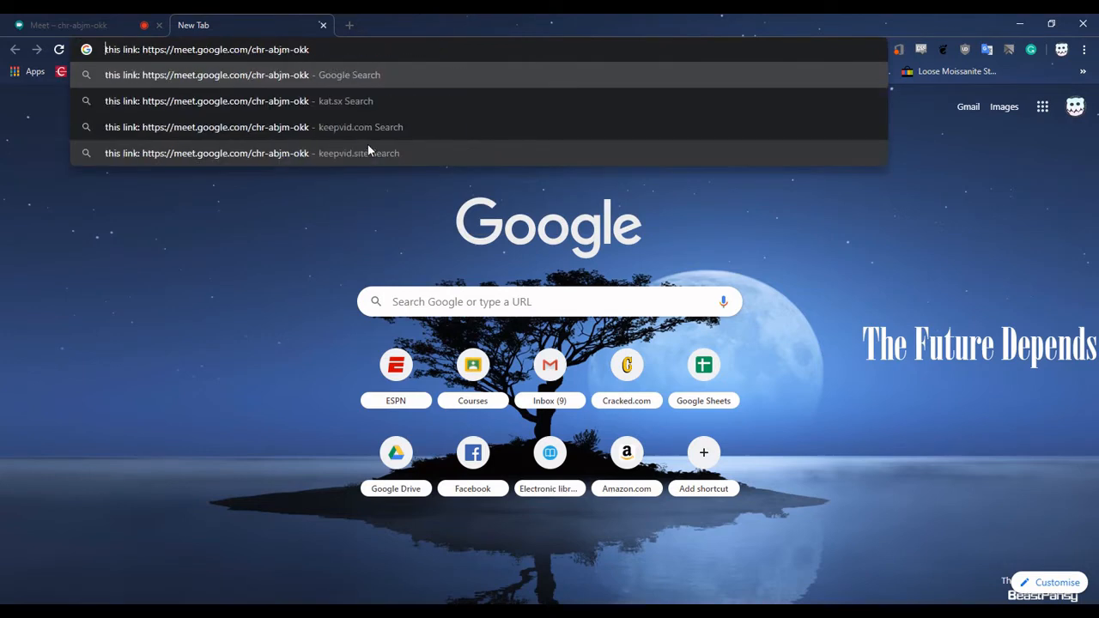
pyautogui.press('Delete')
pyautogui.press('Delete')
pyautogui.press('Delete')
pyautogui.press('Delete')
pyautogui.press('Delete')
pyautogui.press('Delete')
pyautogui.press('Delete')
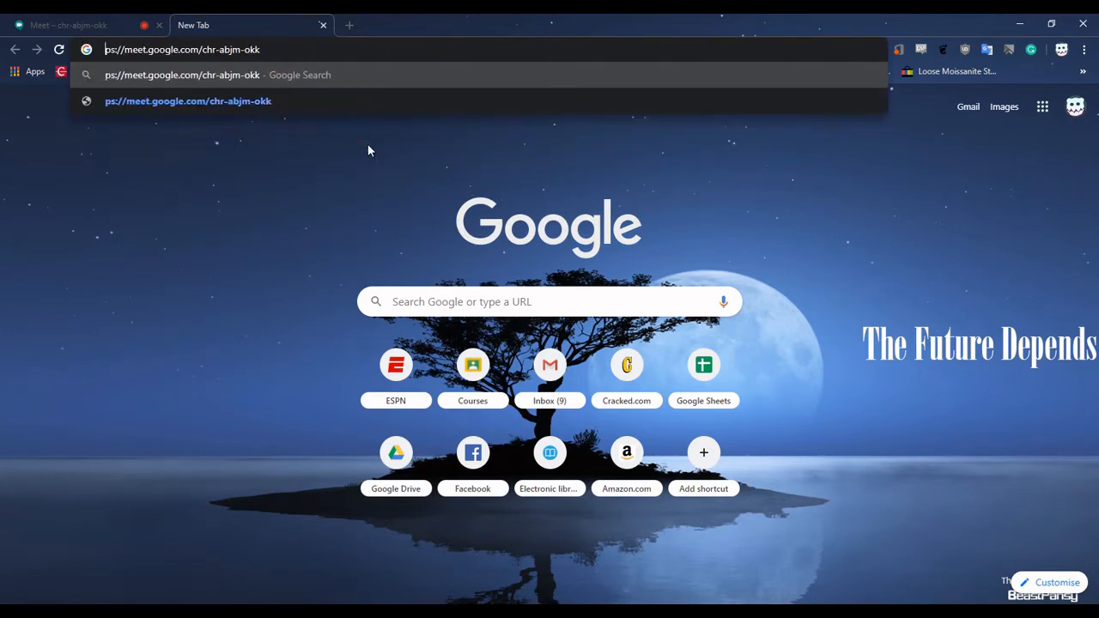
pyautogui.press('Return')
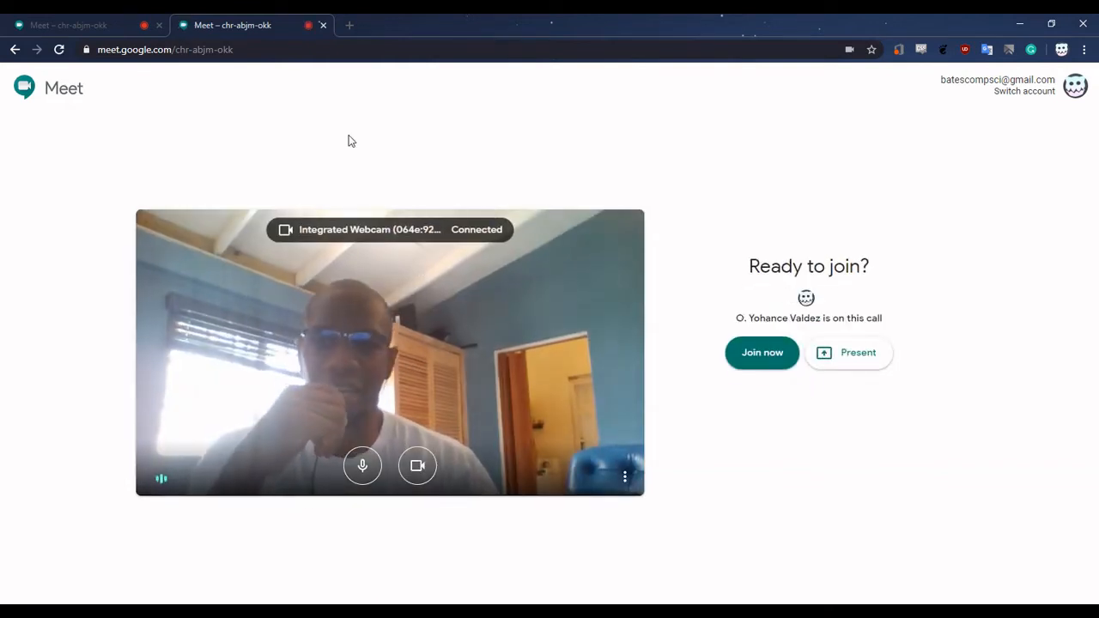
# - Close the duplicate meeting tab and leave the call, returning to the Google Meet home screen
pyautogui.middleClick(265, 28)
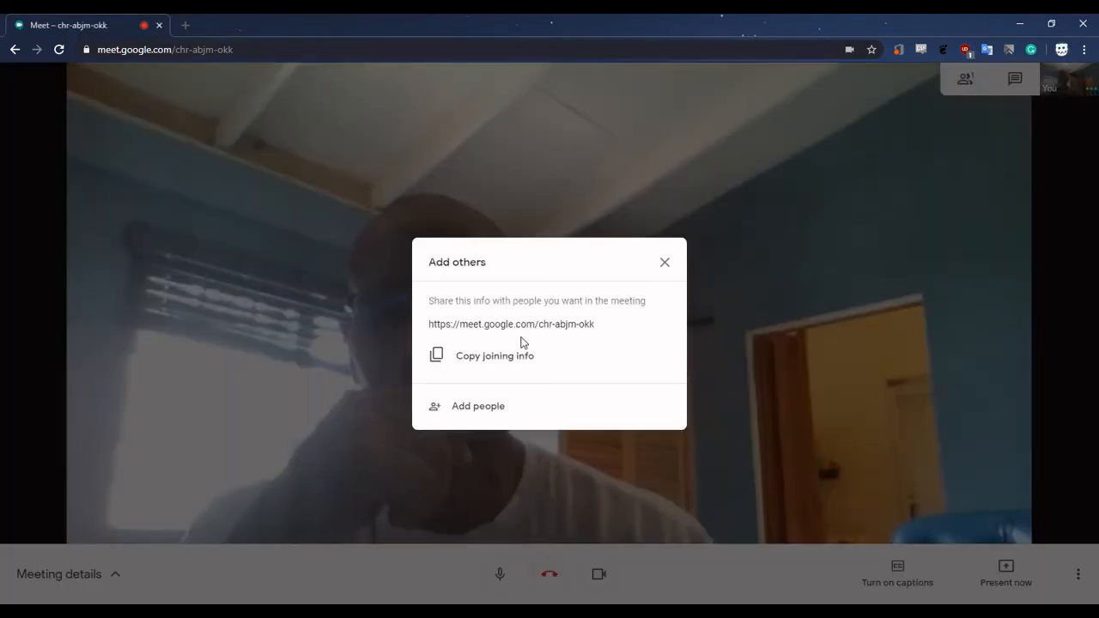
pyautogui.click(665, 262)
pyautogui.click(555, 581)
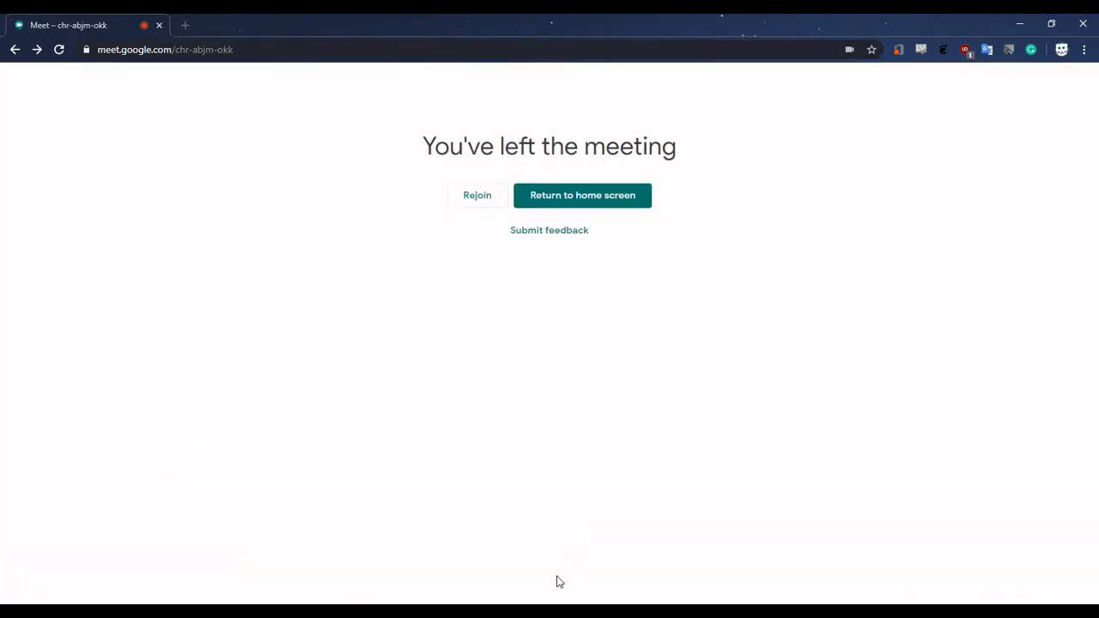
pyautogui.click(546, 208)
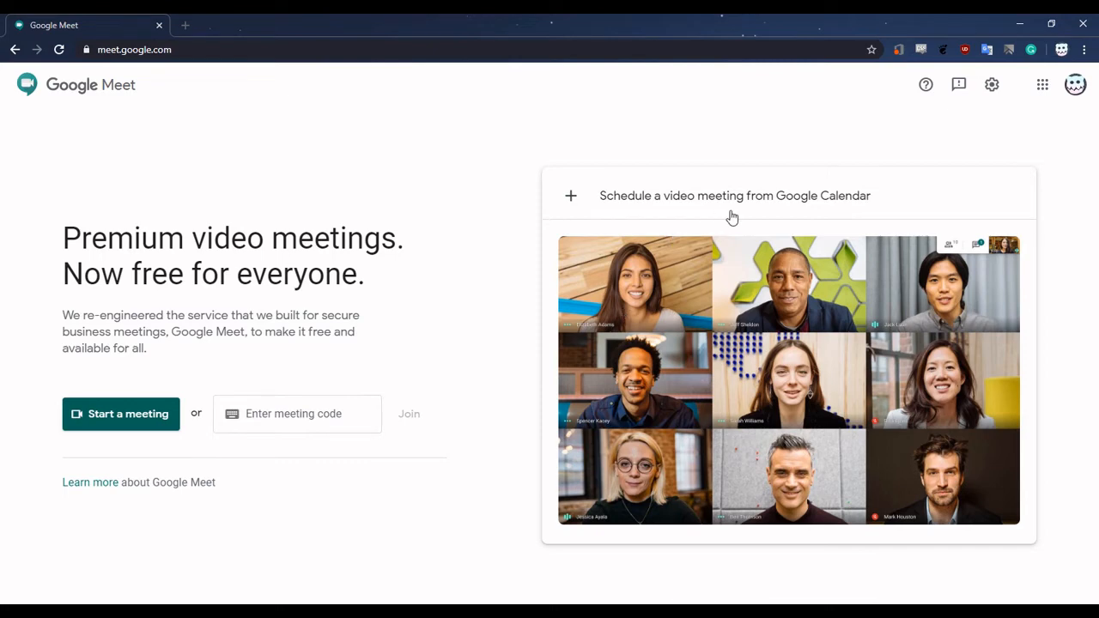
# - Schedule a video meeting from Google Calendar, titled with the host's surname followed by "'s google meeting"
pyautogui.click(640, 205)
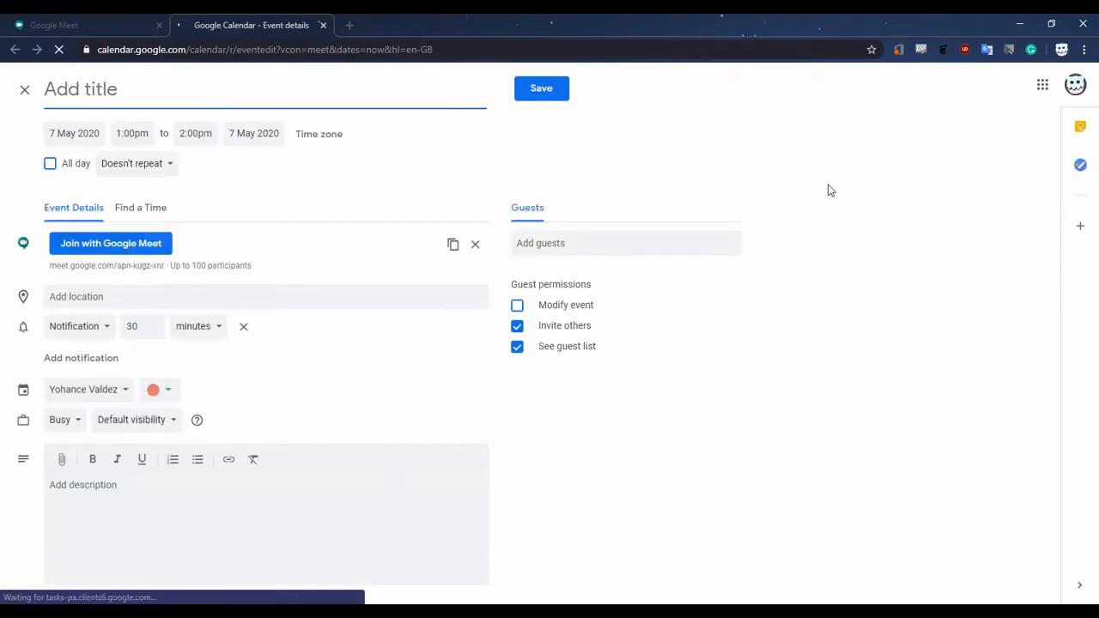
pyautogui.write('Valdez')
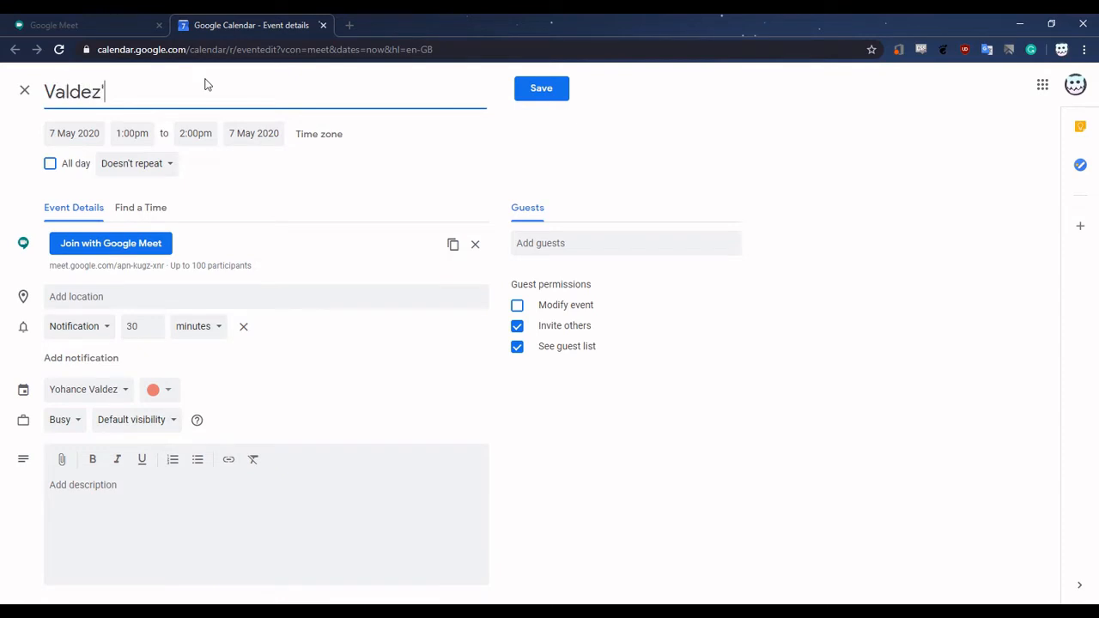
pyautogui.write('s googl')
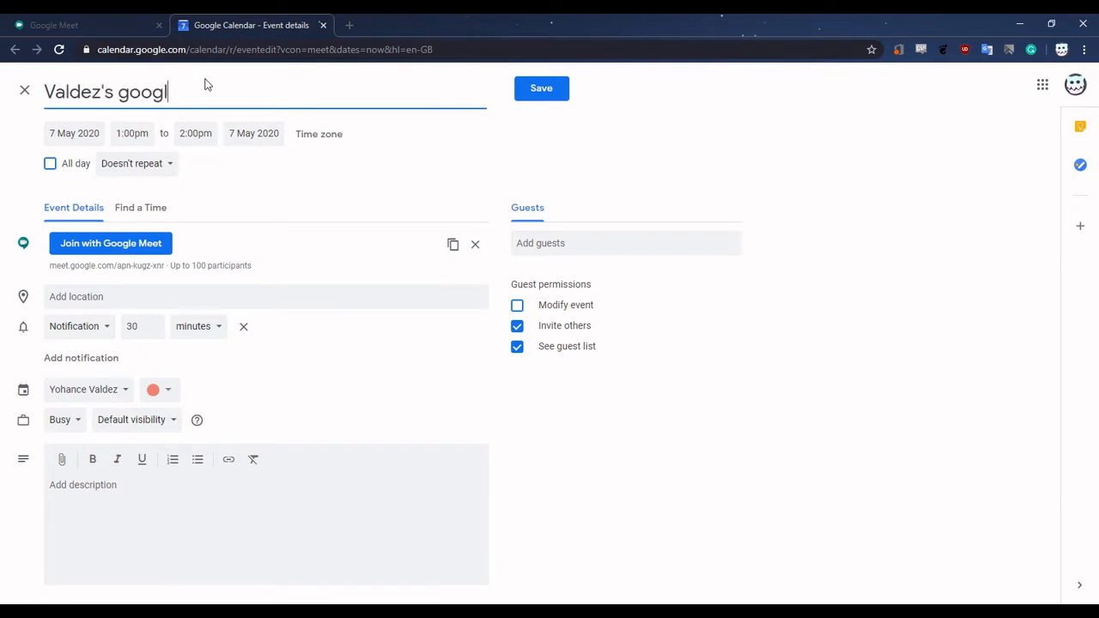
pyautogui.write('e meeting')
pyautogui.click(161, 152)
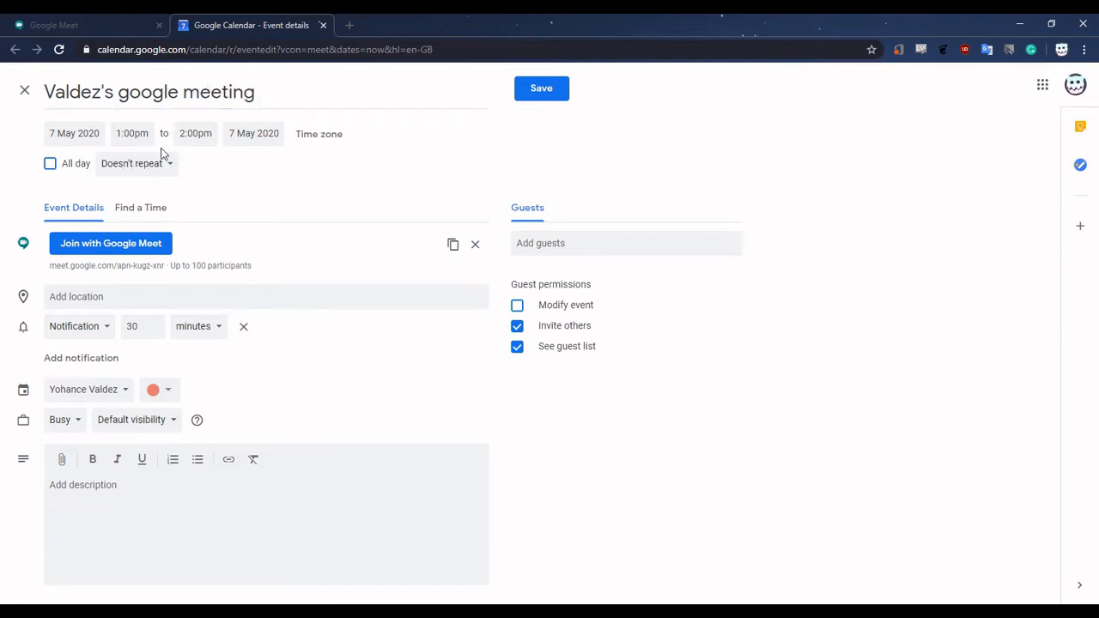
# - Set the event to 11 May 2020, from 3:00pm to 5:00pm
pyautogui.click(92, 138)
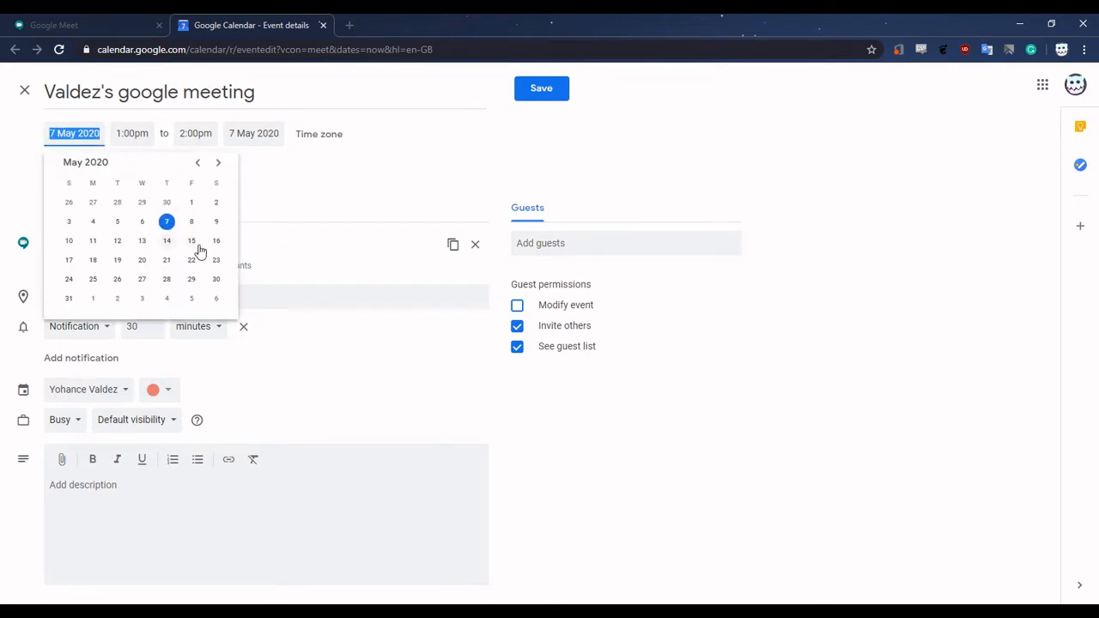
pyautogui.click(92, 242)
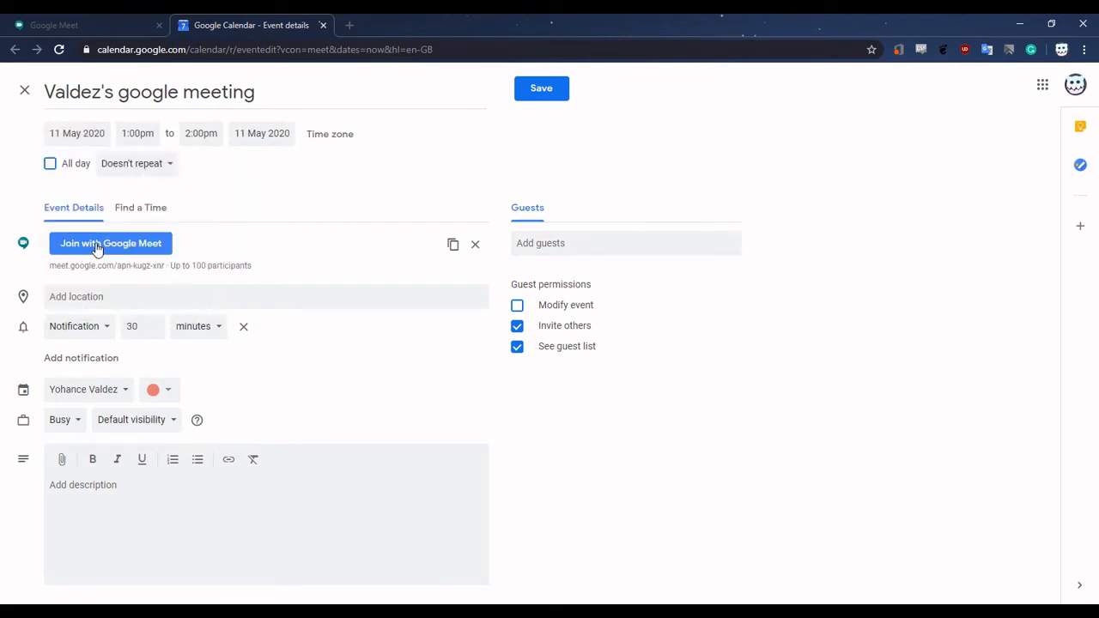
pyautogui.click(142, 134)
pyautogui.scroll(-3, 147, 246)
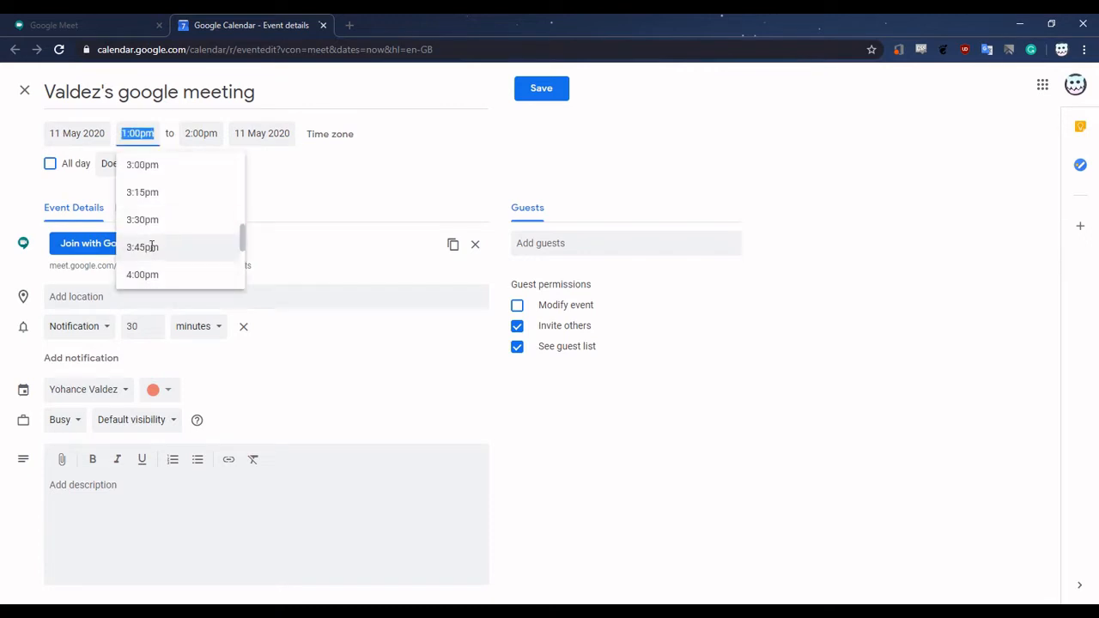
pyautogui.click(143, 164)
pyautogui.click(204, 133)
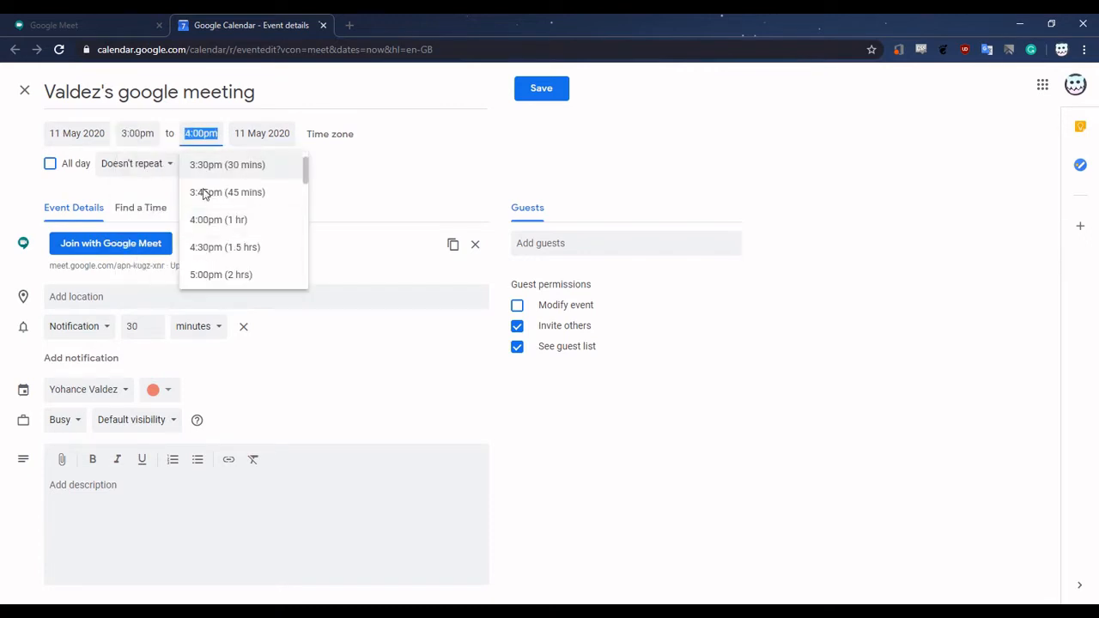
pyautogui.click(217, 274)
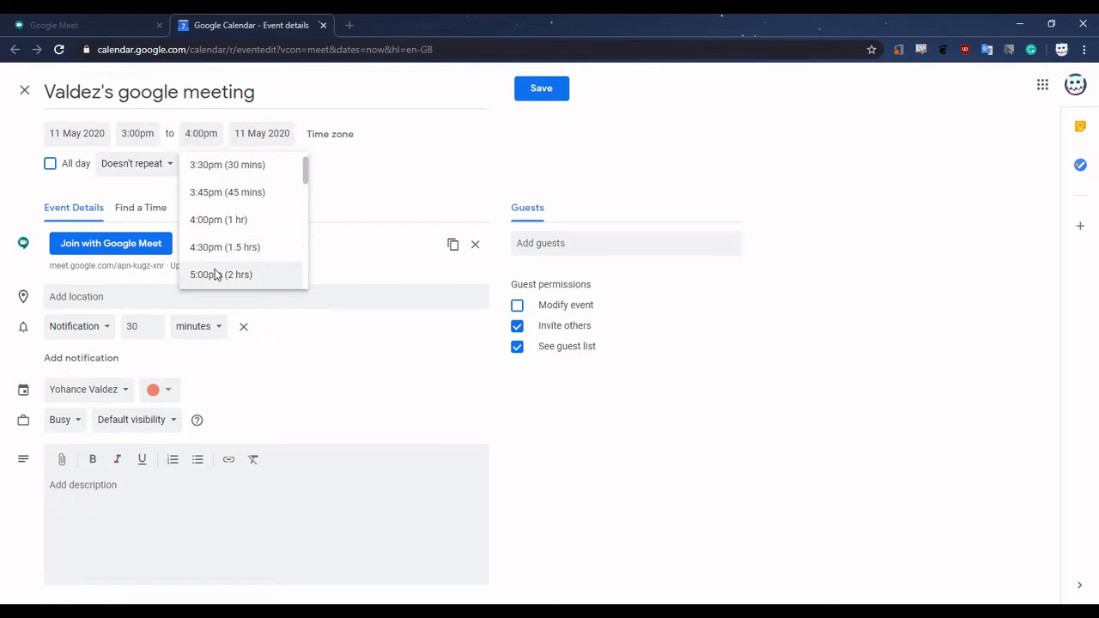
pyautogui.click(312, 193)
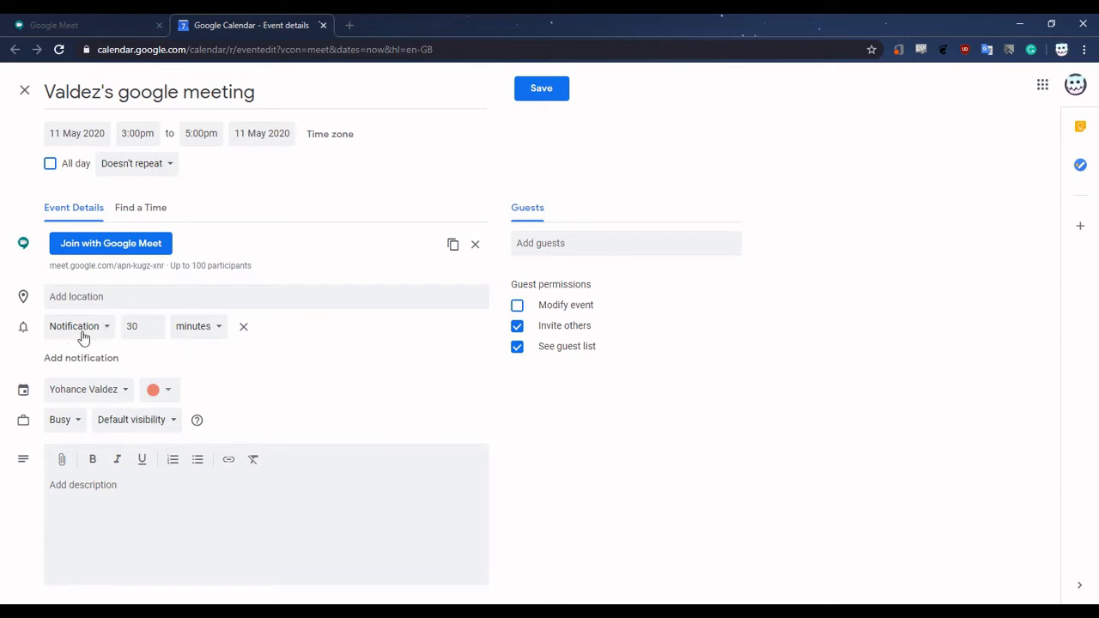
# - View the event colour choices without changing the colour, and enter the description "A fun way to meet"
pyautogui.click(165, 389)
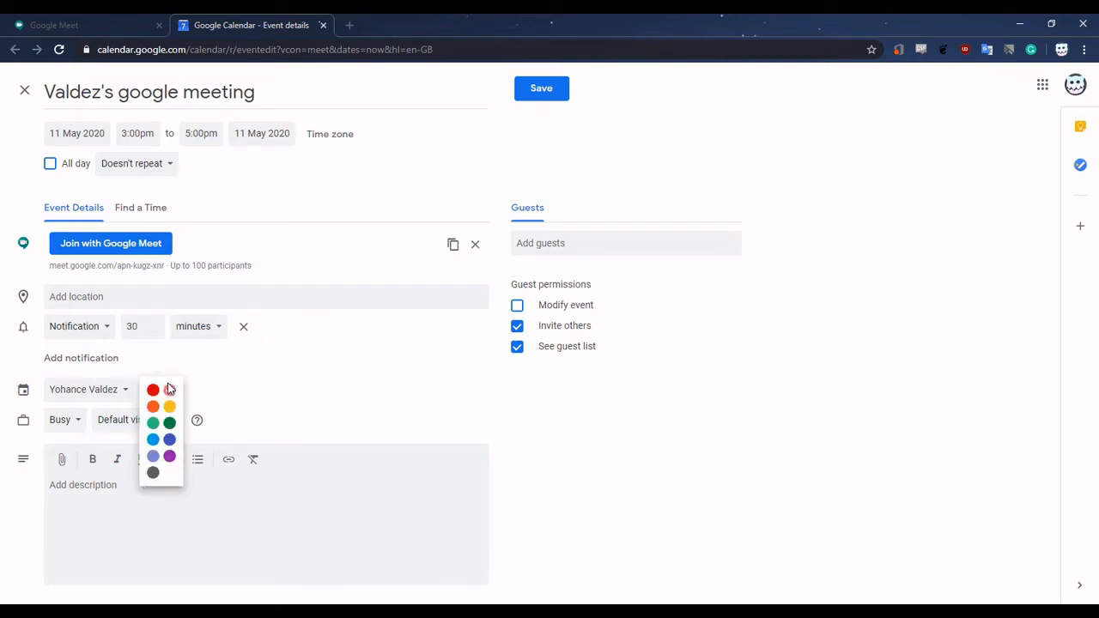
pyautogui.click(247, 394)
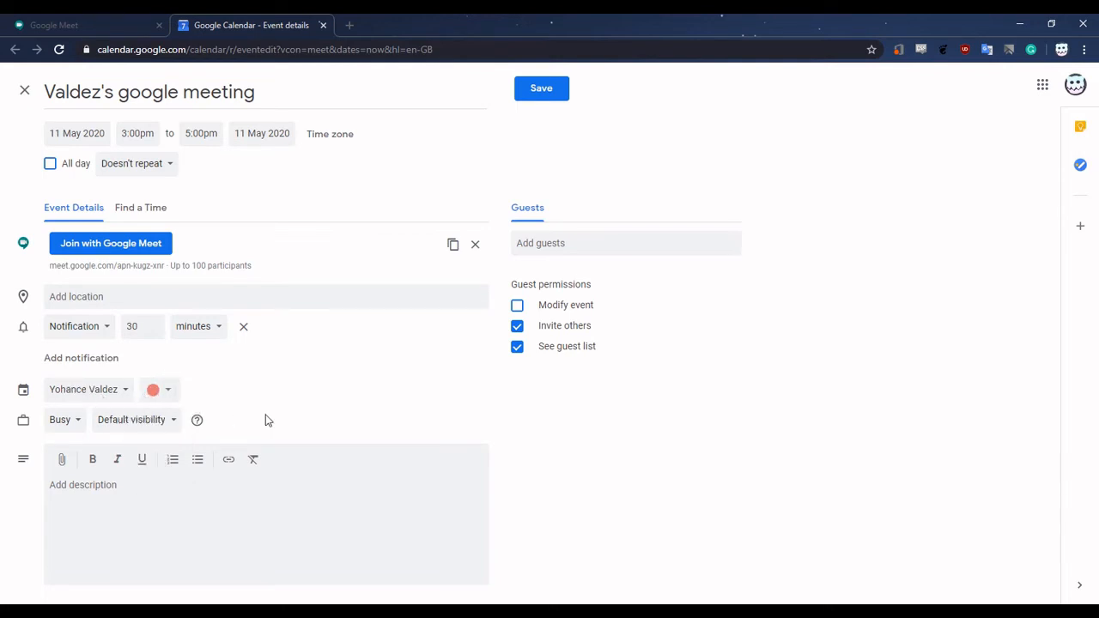
pyautogui.click(117, 486)
pyautogui.write('A fun way to meet')
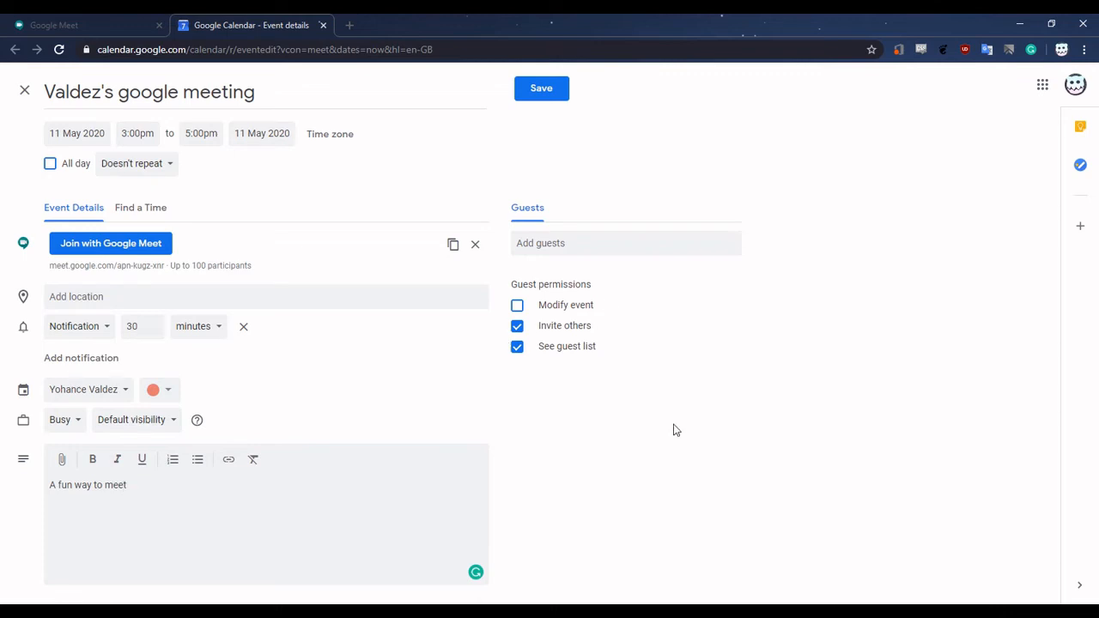
# - Add the suggested Gmail contact as a guest and save the event, sending the invitation e-mail
pyautogui.click(614, 248)
pyautogui.write('oy')
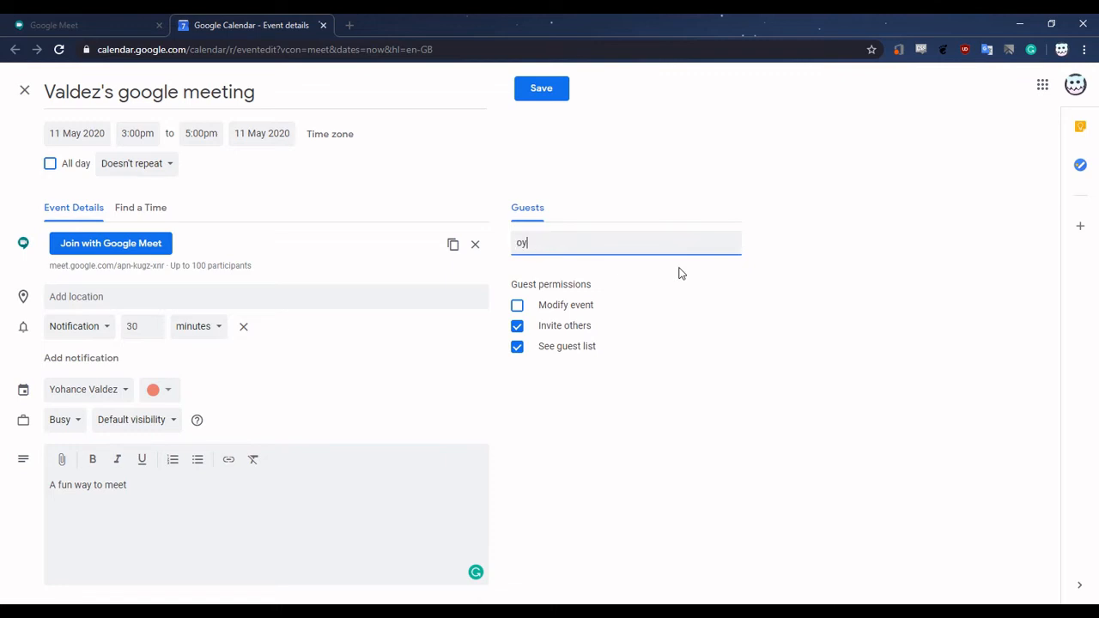
pyautogui.write('ohva')
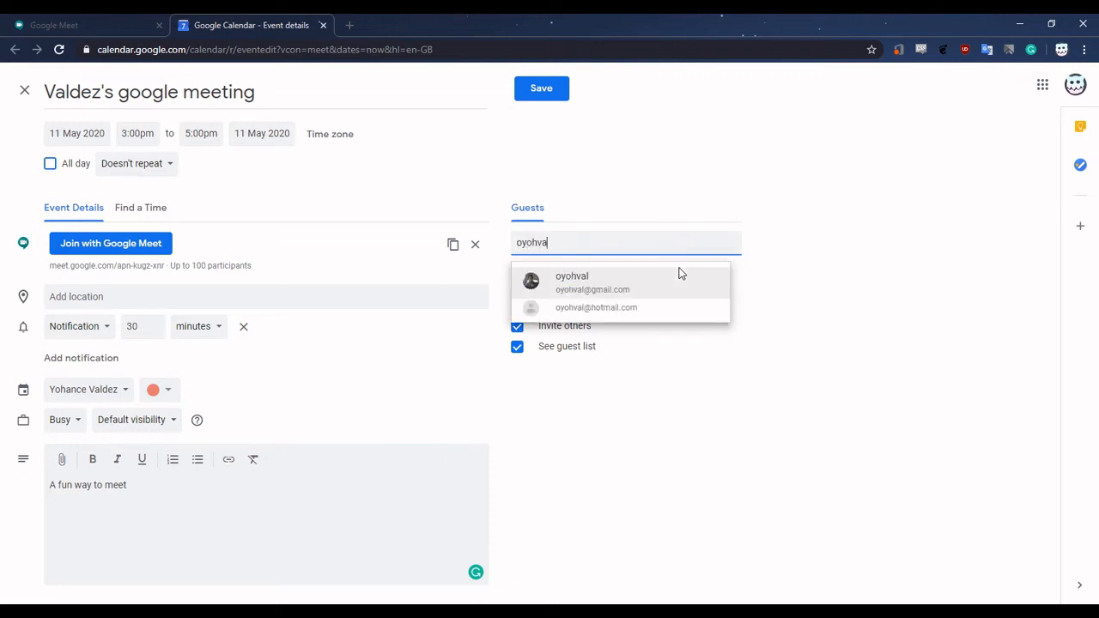
pyautogui.click(578, 280)
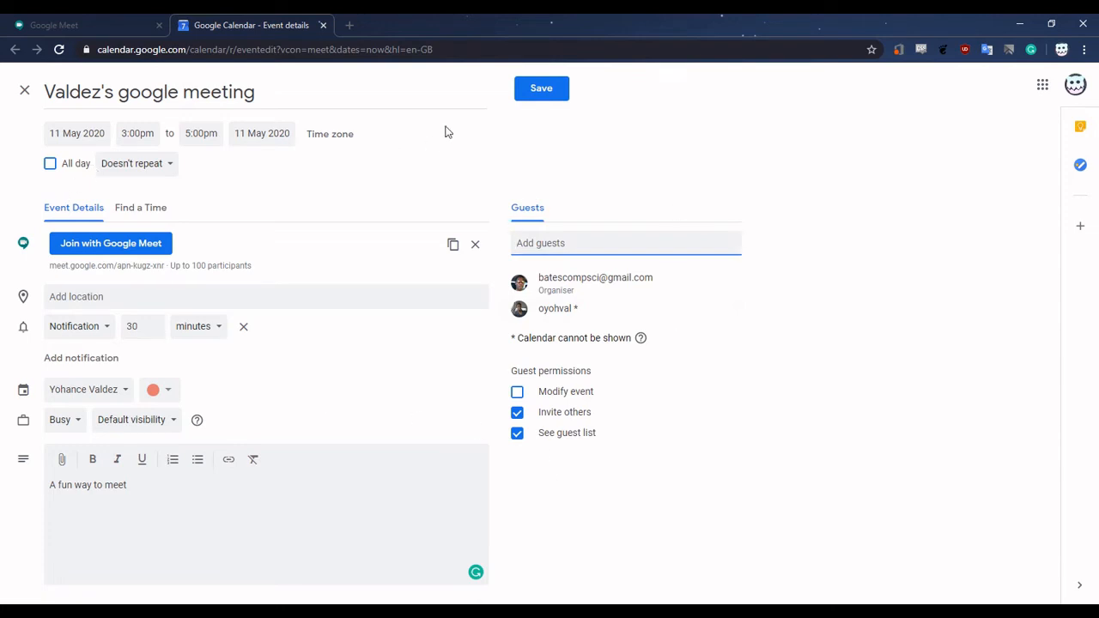
pyautogui.click(542, 89)
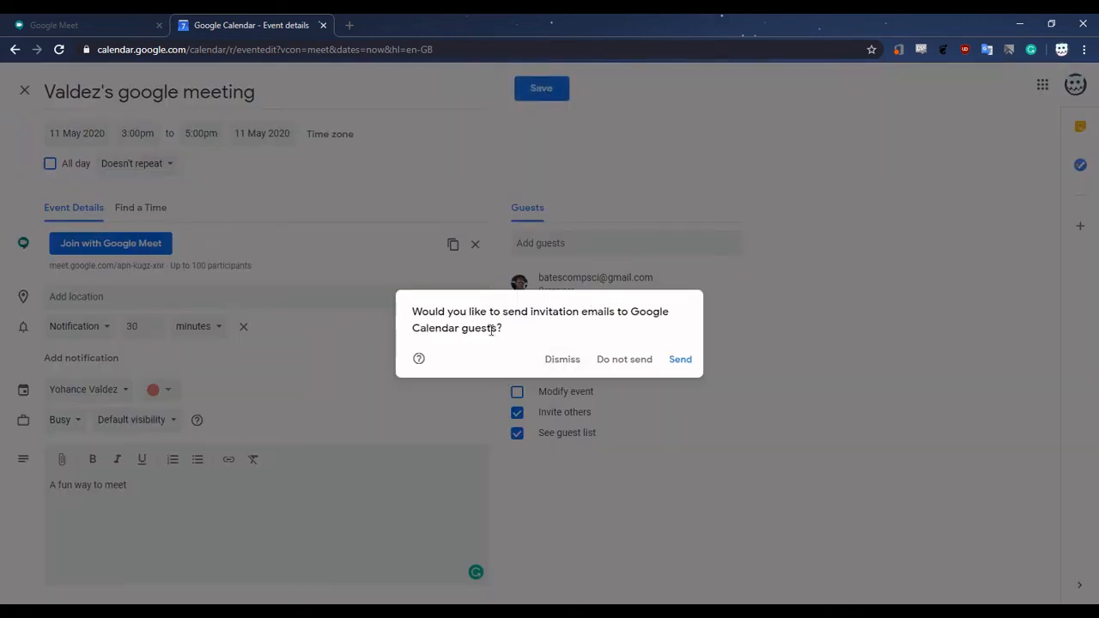
pyautogui.click(678, 365)
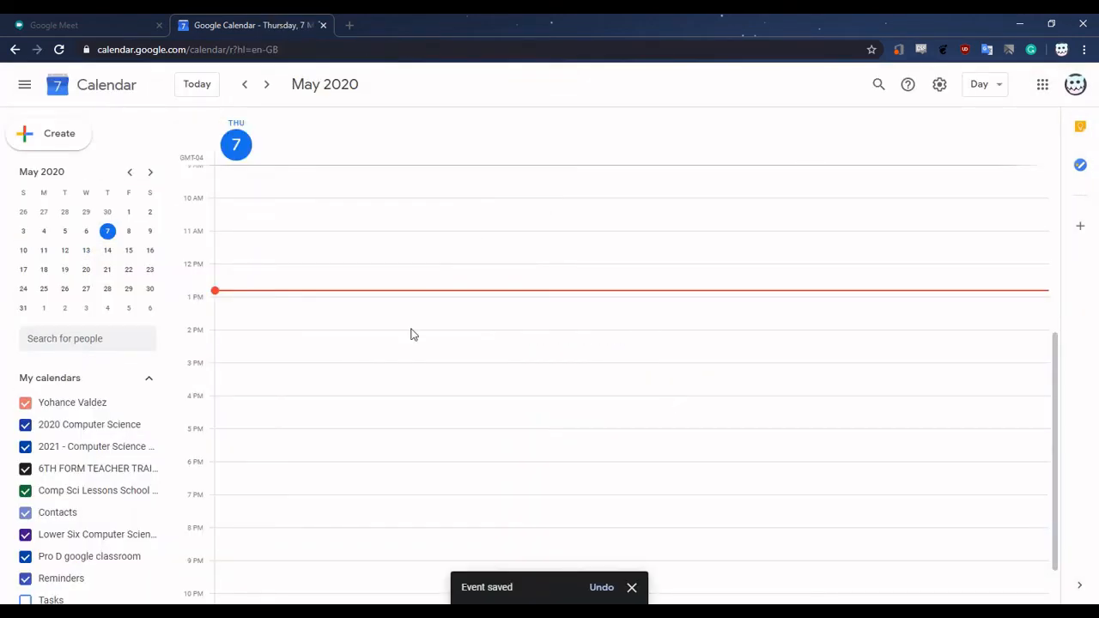
# - Open the details of the scheduled 11 May meeting and highlight the meeting code in its Google Meet link
pyautogui.click(43, 251)
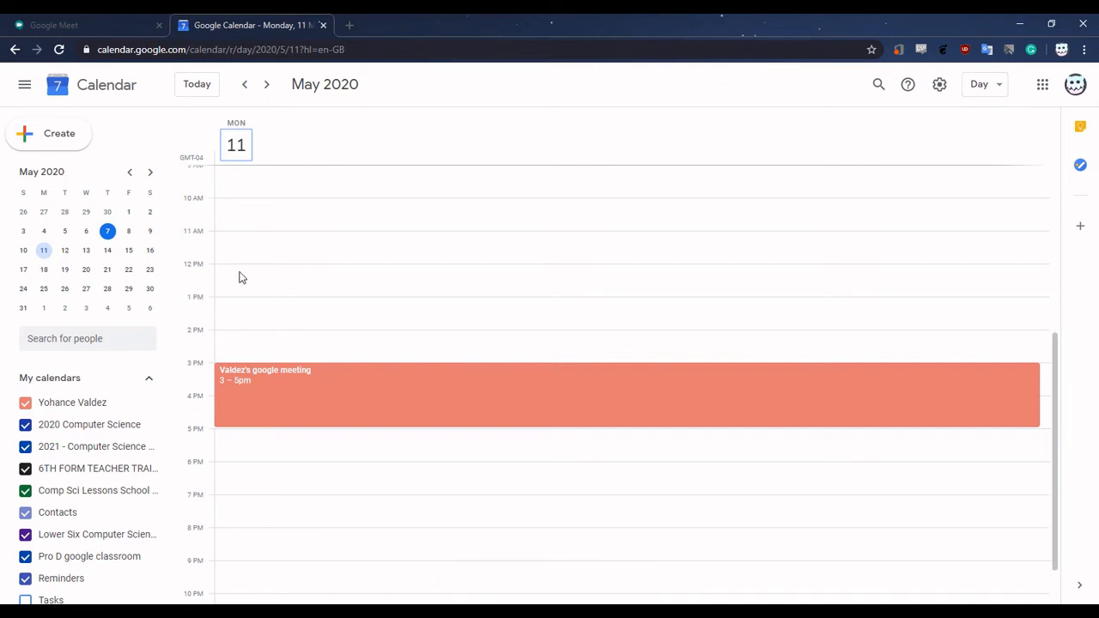
pyautogui.click(132, 25)
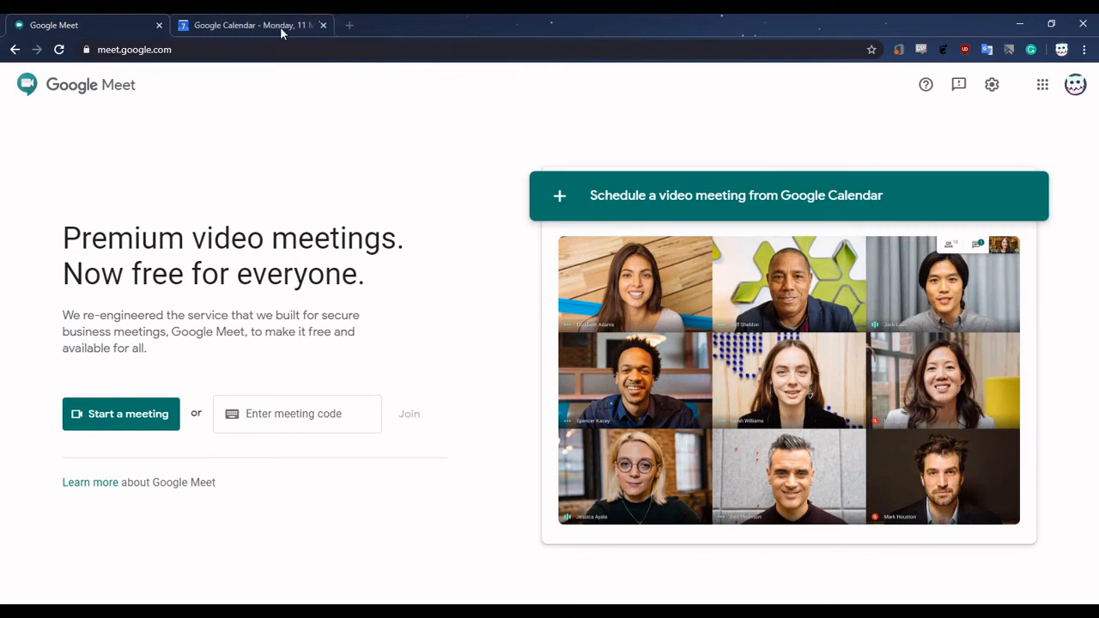
pyautogui.click(237, 31)
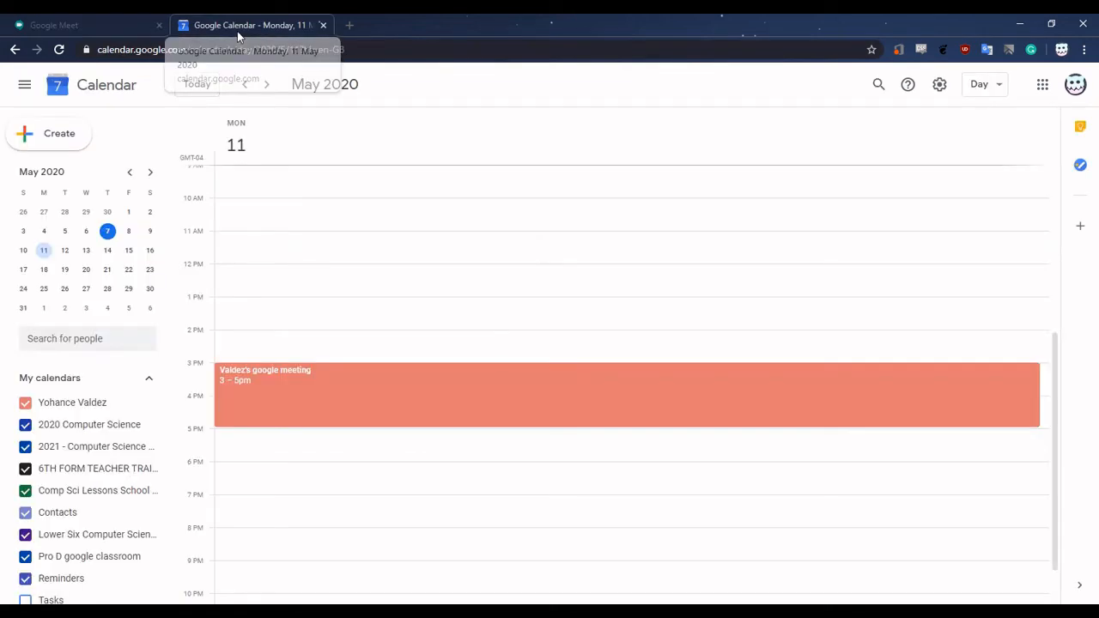
pyautogui.click(305, 398)
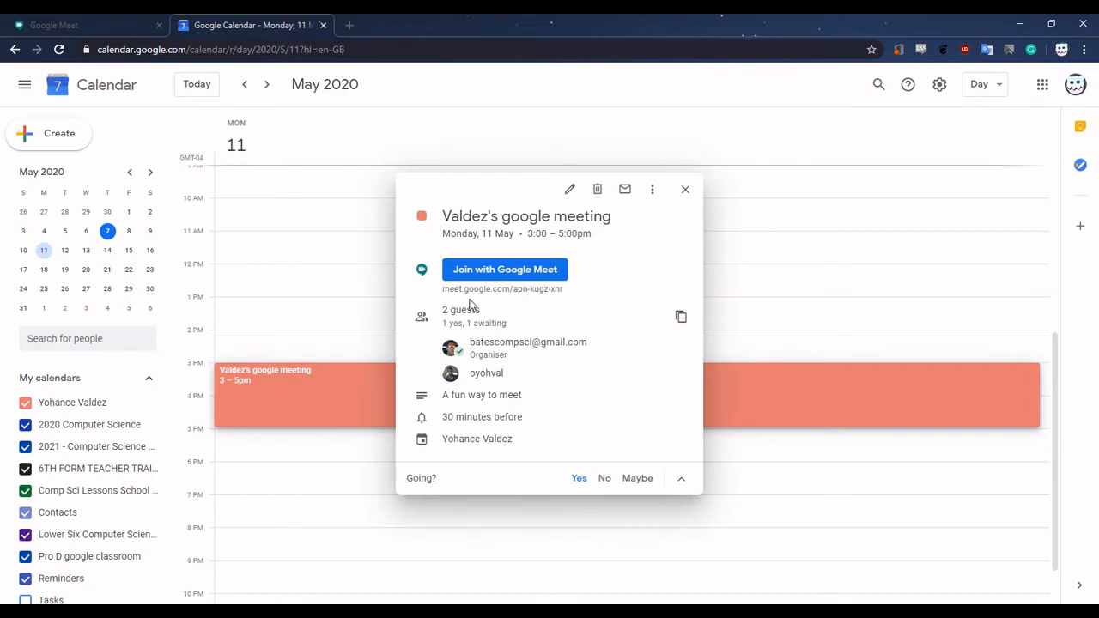
pyautogui.click(109, 21)
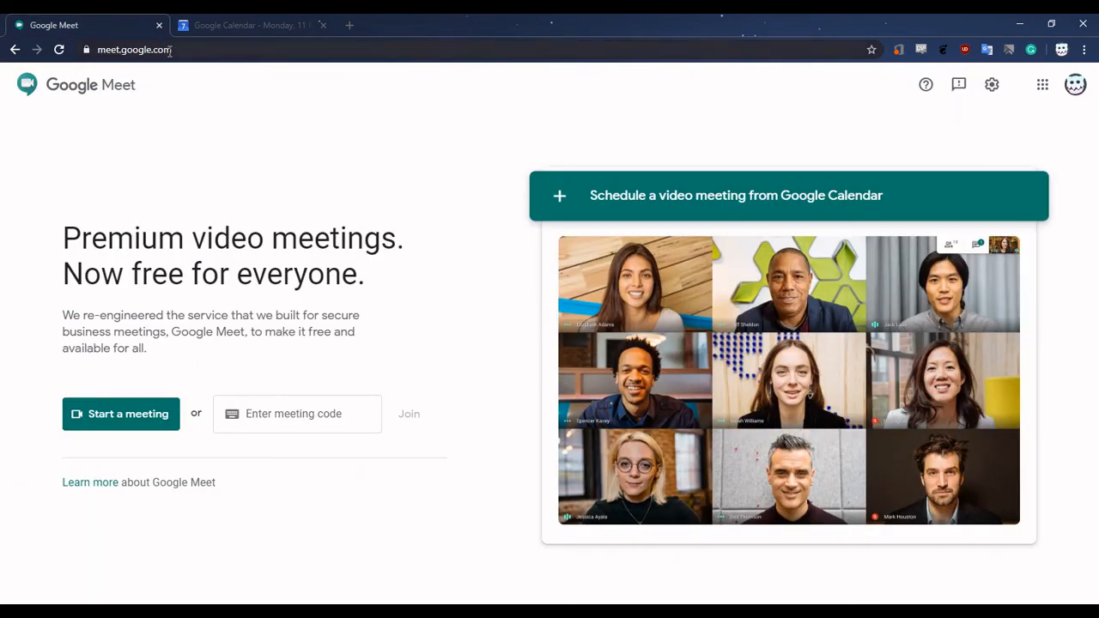
pyautogui.click(243, 27)
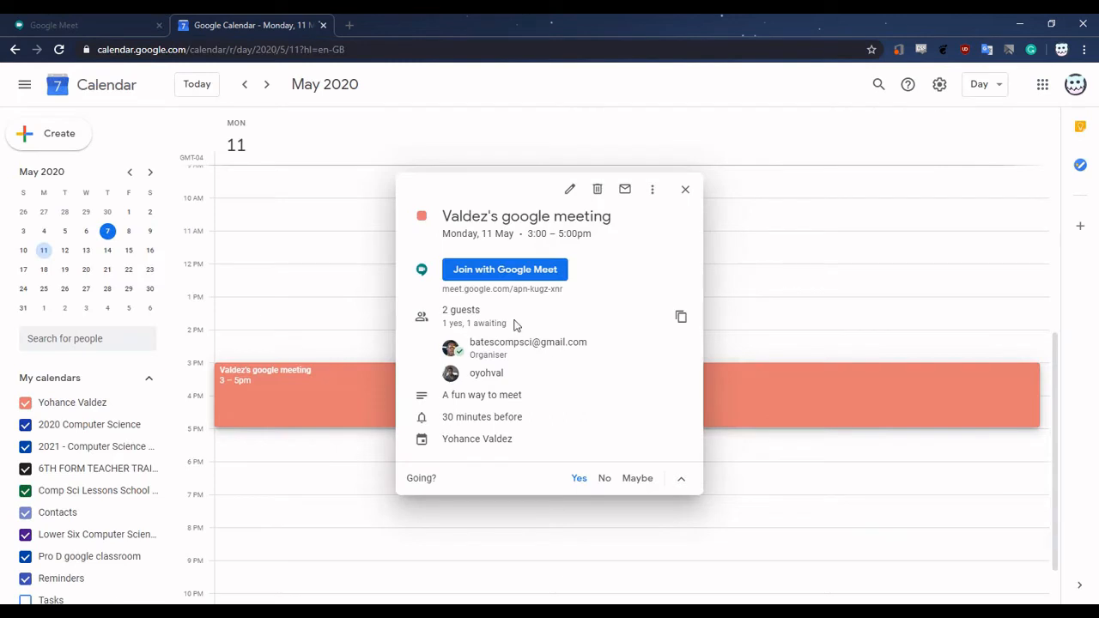
pyautogui.moveTo(514, 290); pyautogui.dragTo(564, 296)
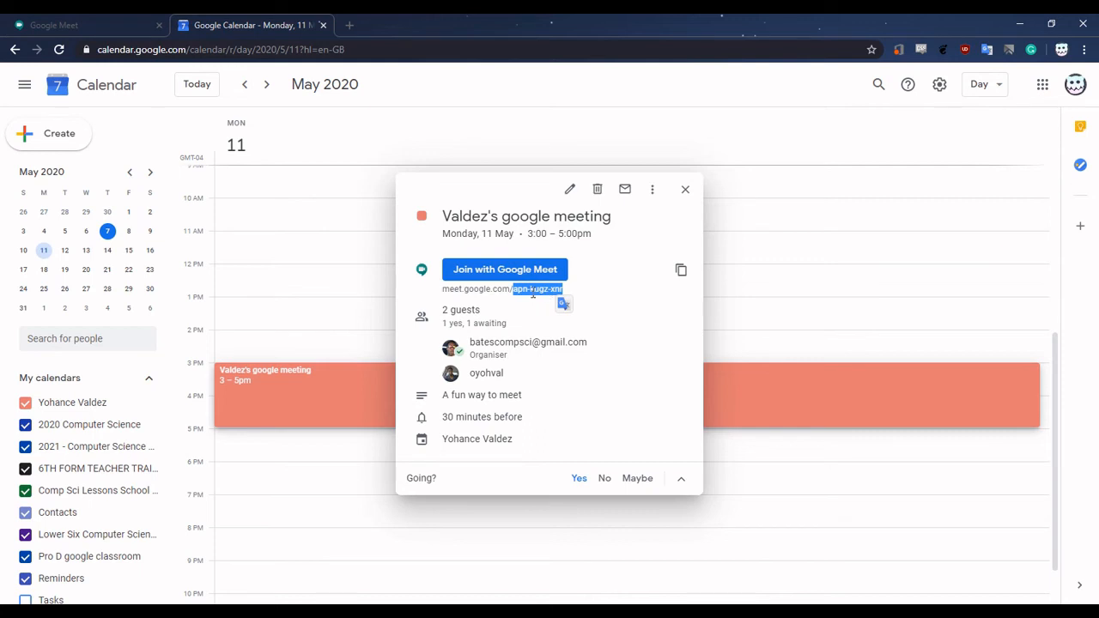
# - Start a new instant meeting from the Google Meet home page and join it as host
pyautogui.click(86, 25)
pyautogui.click(255, 426)
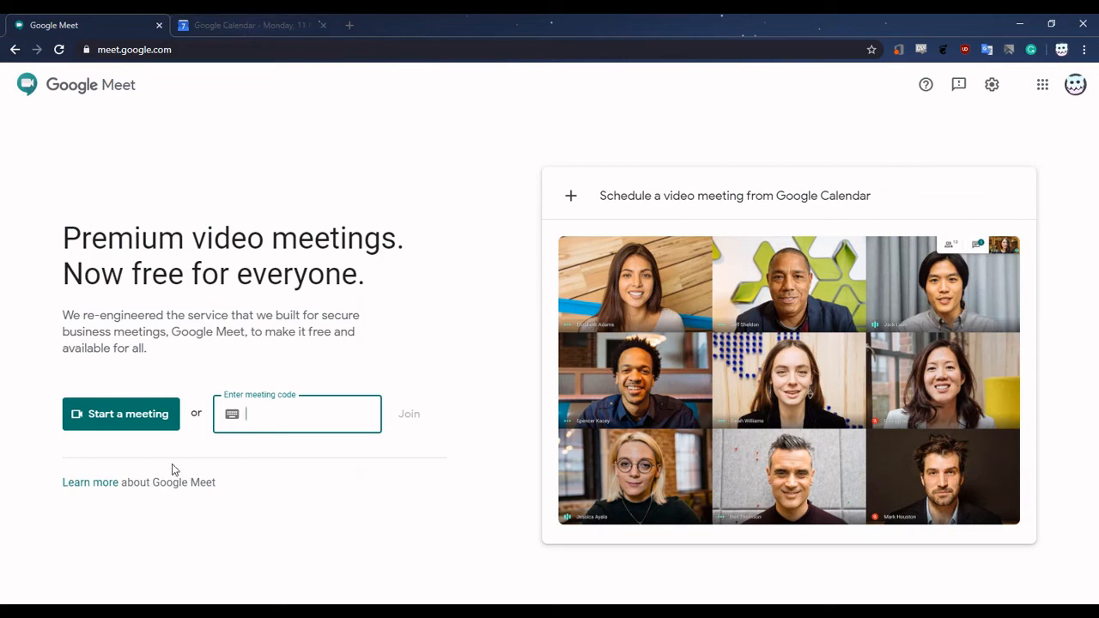
pyautogui.click(142, 418)
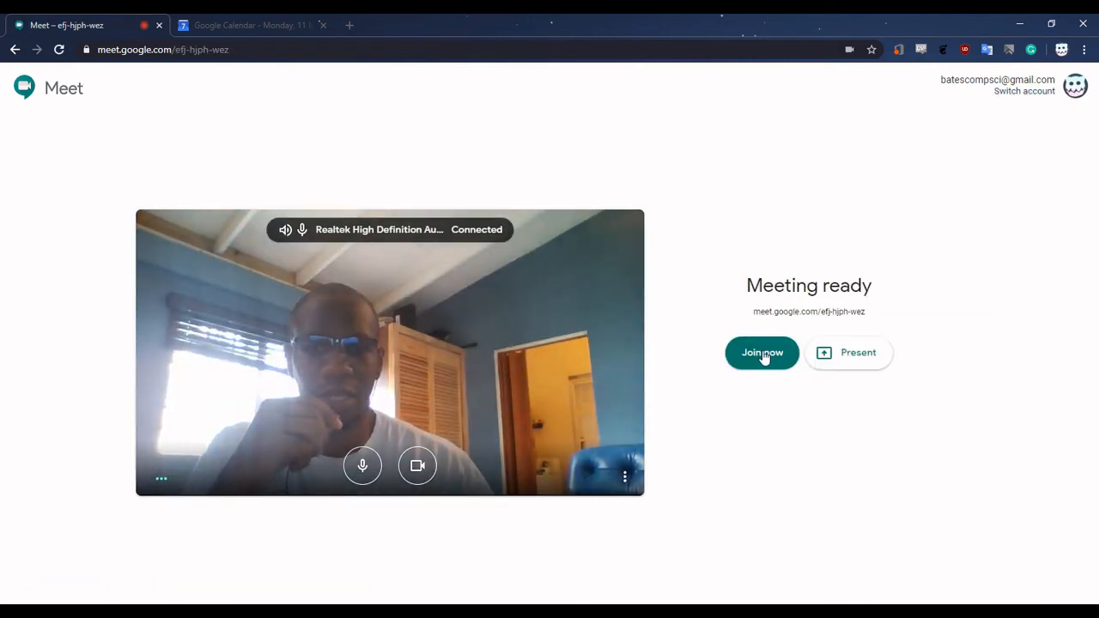
pyautogui.click(768, 353)
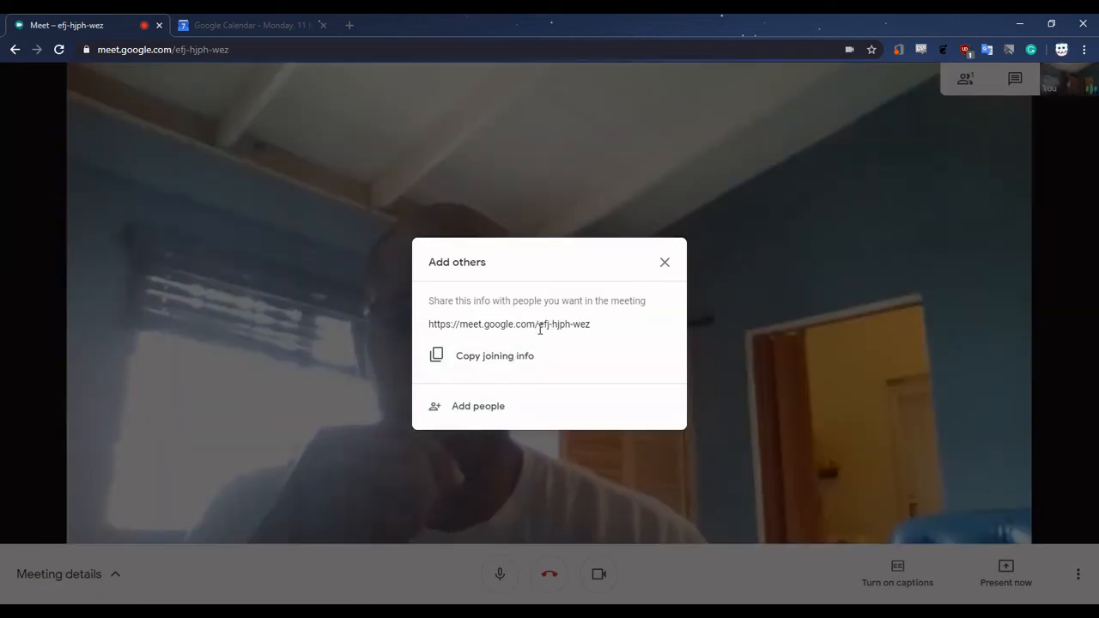
# - Copy only the meeting code from the joining link, close the sharing dialog and mute the host's microphone
pyautogui.moveTo(538, 325); pyautogui.dragTo(589, 330)
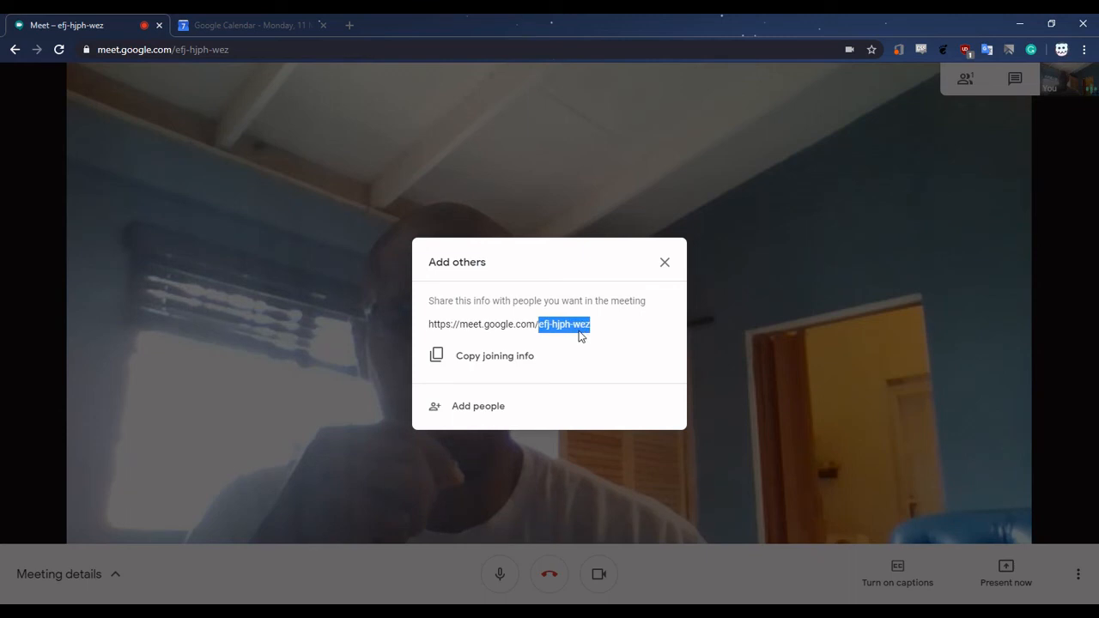
pyautogui.rightClick(578, 331)
pyautogui.click(598, 342)
pyautogui.click(664, 272)
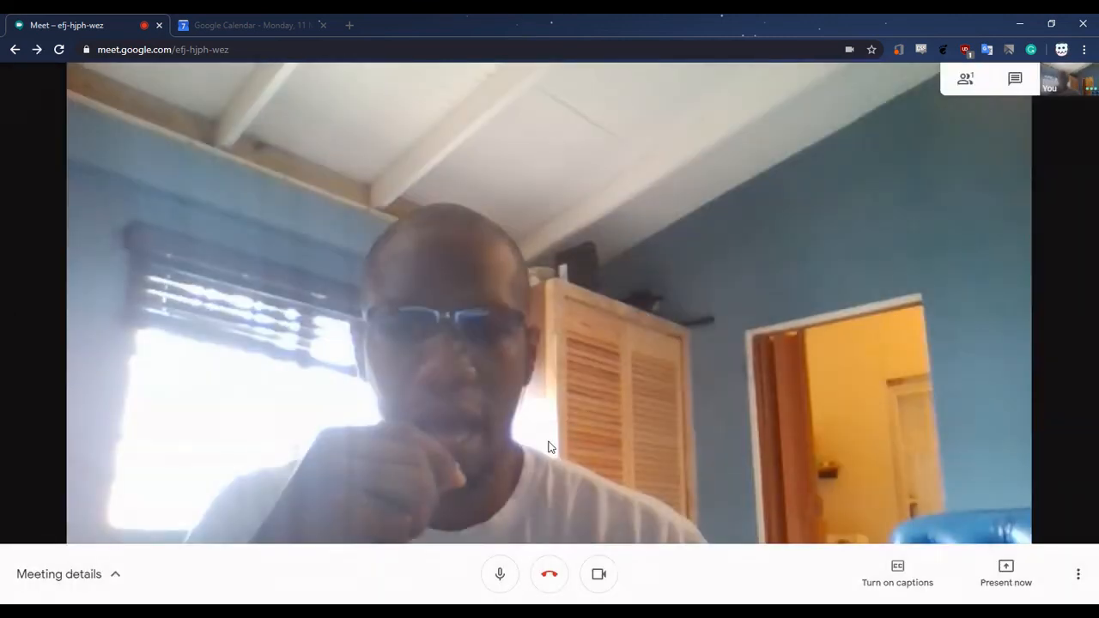
pyautogui.click(499, 574)
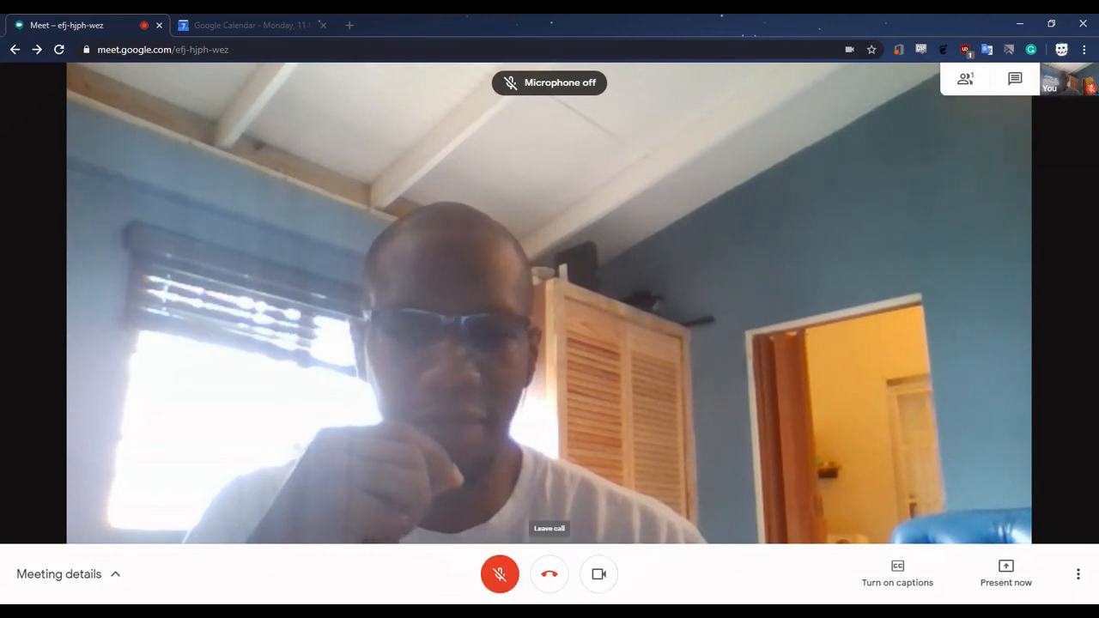
# - Switch to the second account's Chrome window and open meet.google.com
pyautogui.click(322, 612)
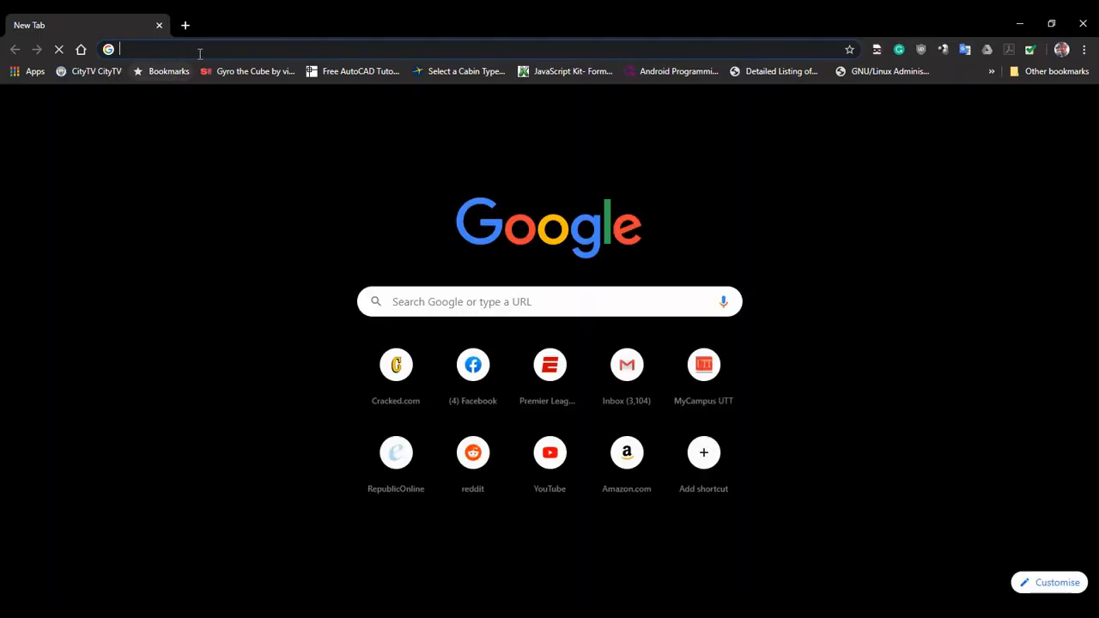
pyautogui.write('m')
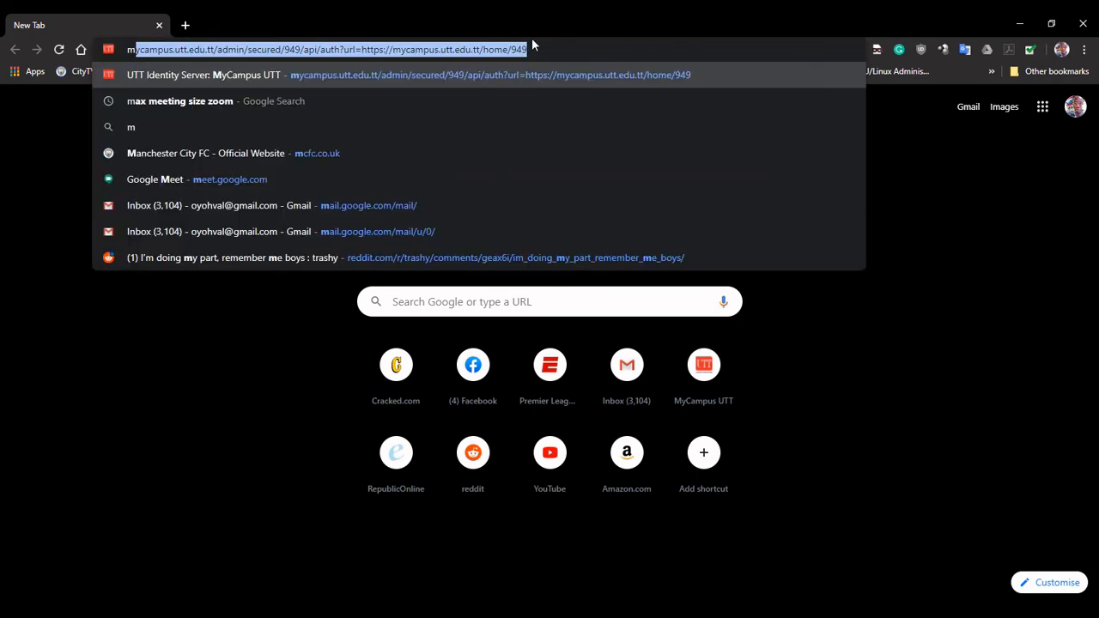
pyautogui.write('eet')
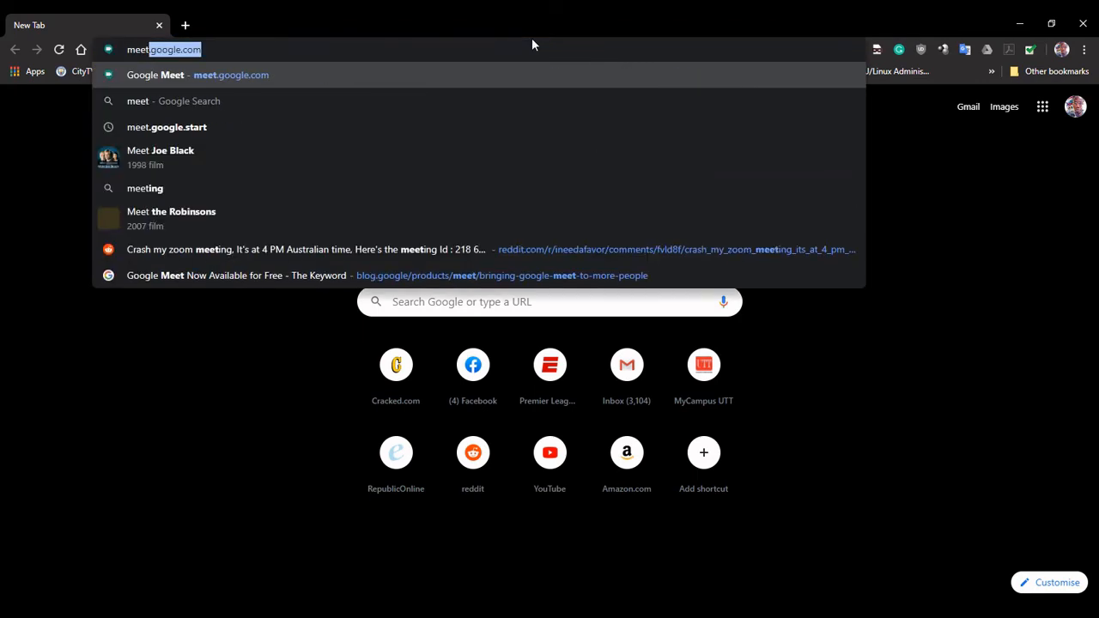
pyautogui.press('Return')
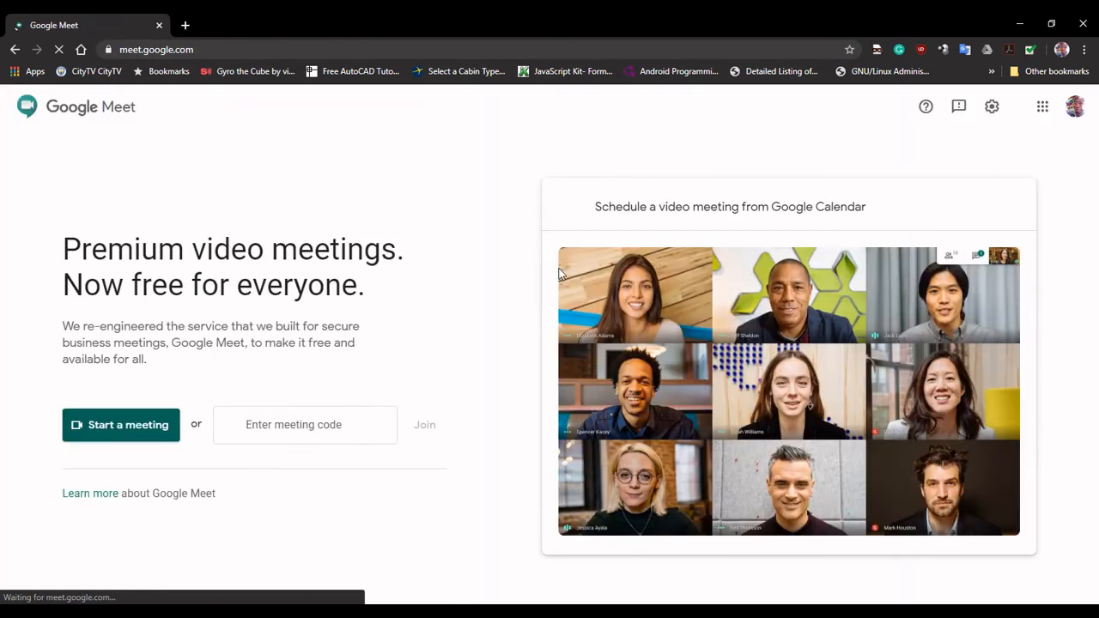
# - Paste the copied meeting code to enter the meeting, mute the guest's microphone and ask to join
pyautogui.rightClick(287, 434)
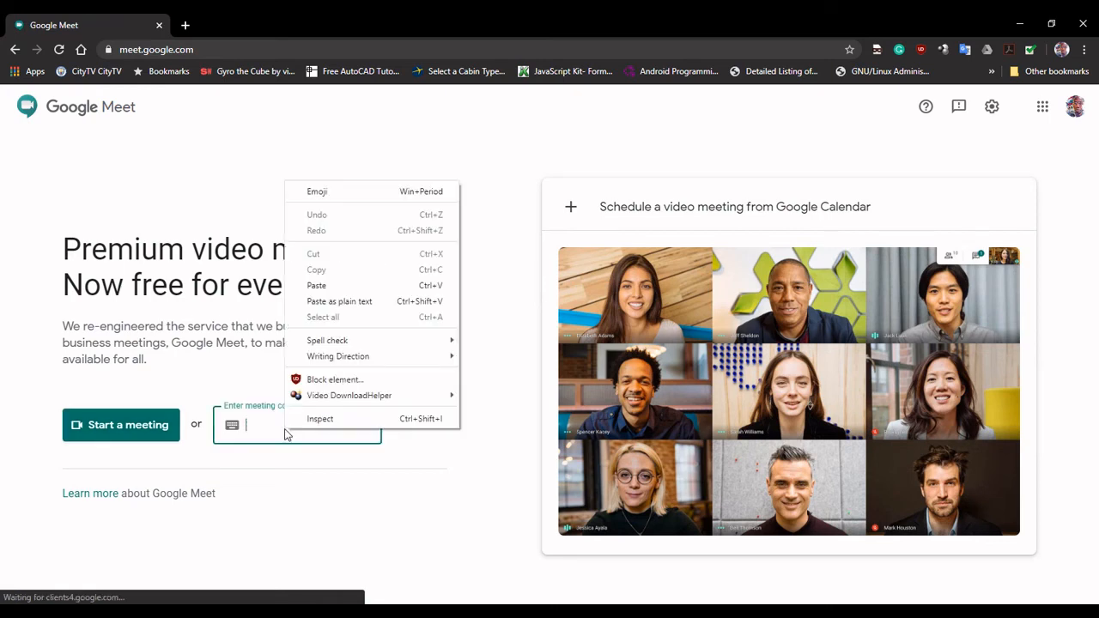
pyautogui.click(343, 286)
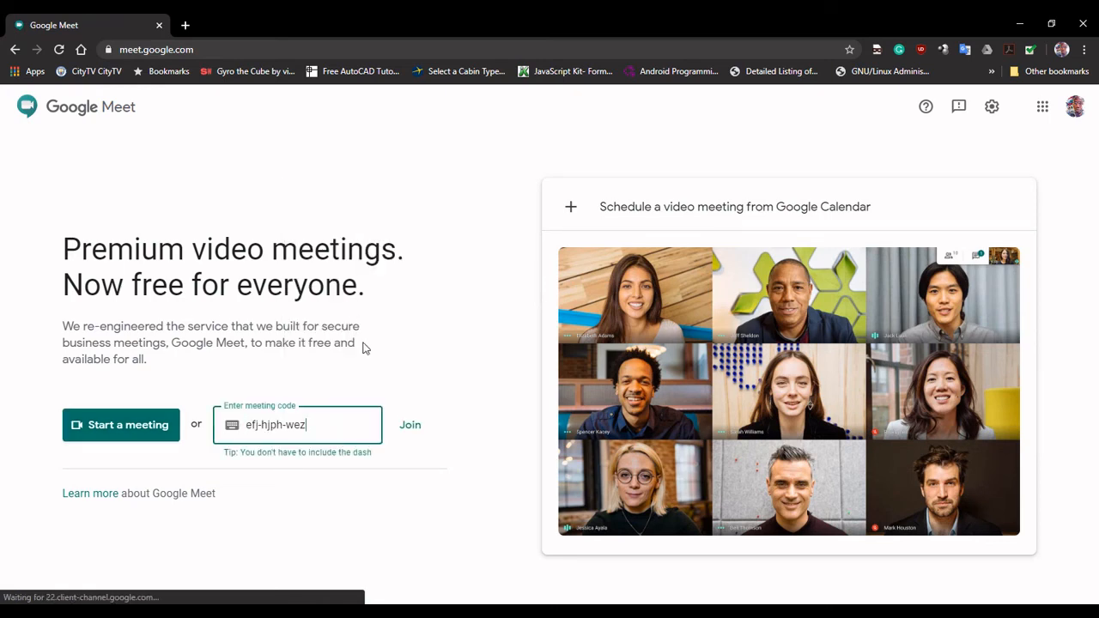
pyautogui.click(412, 427)
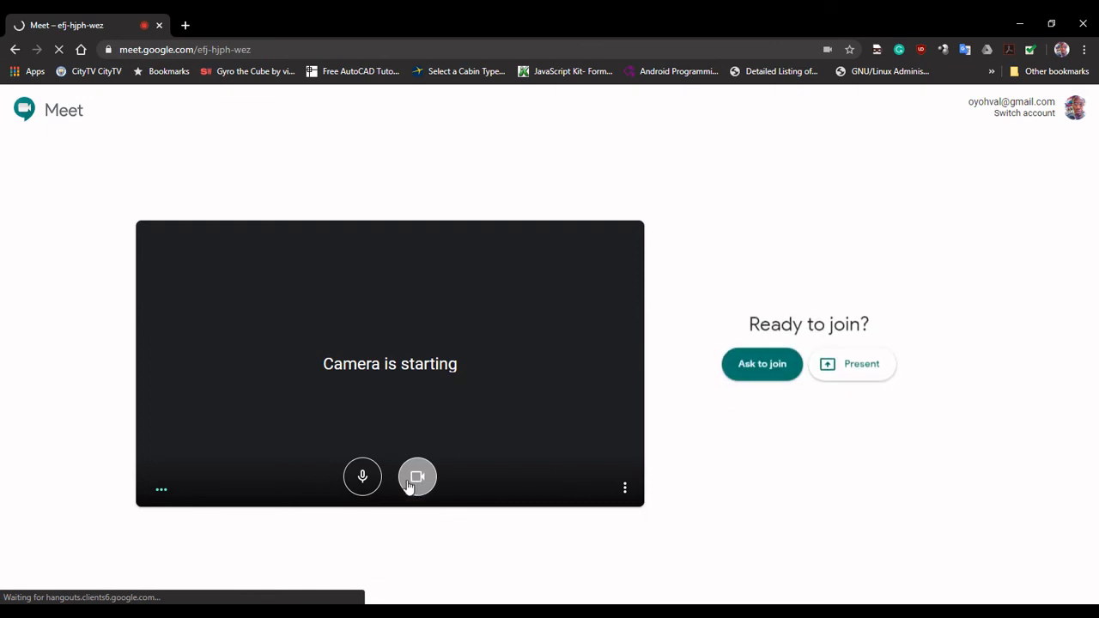
pyautogui.click(375, 487)
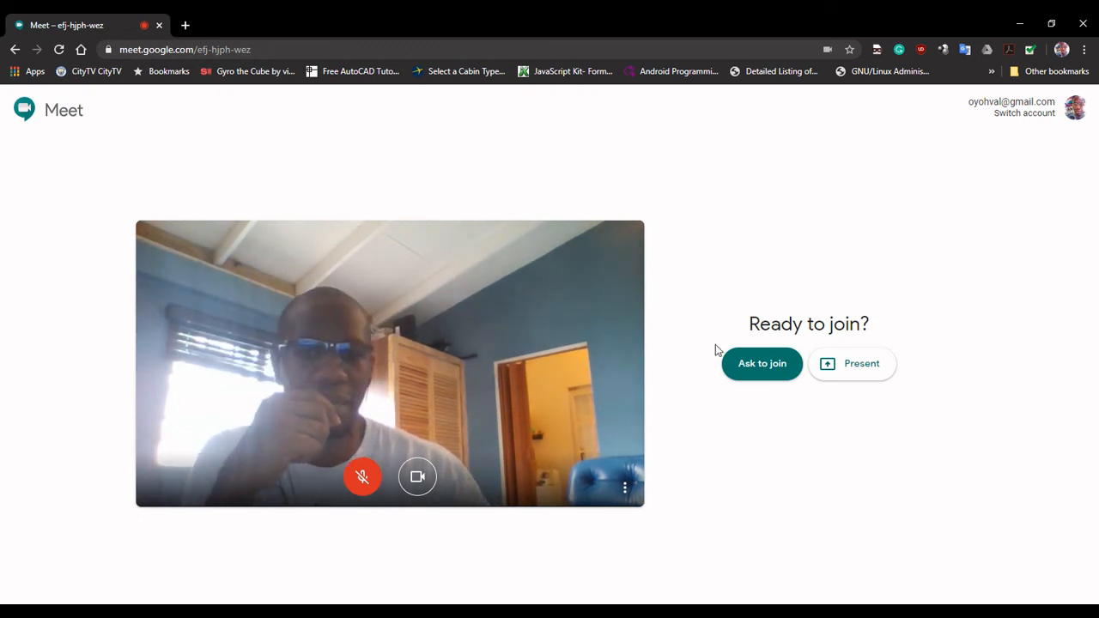
pyautogui.click(761, 374)
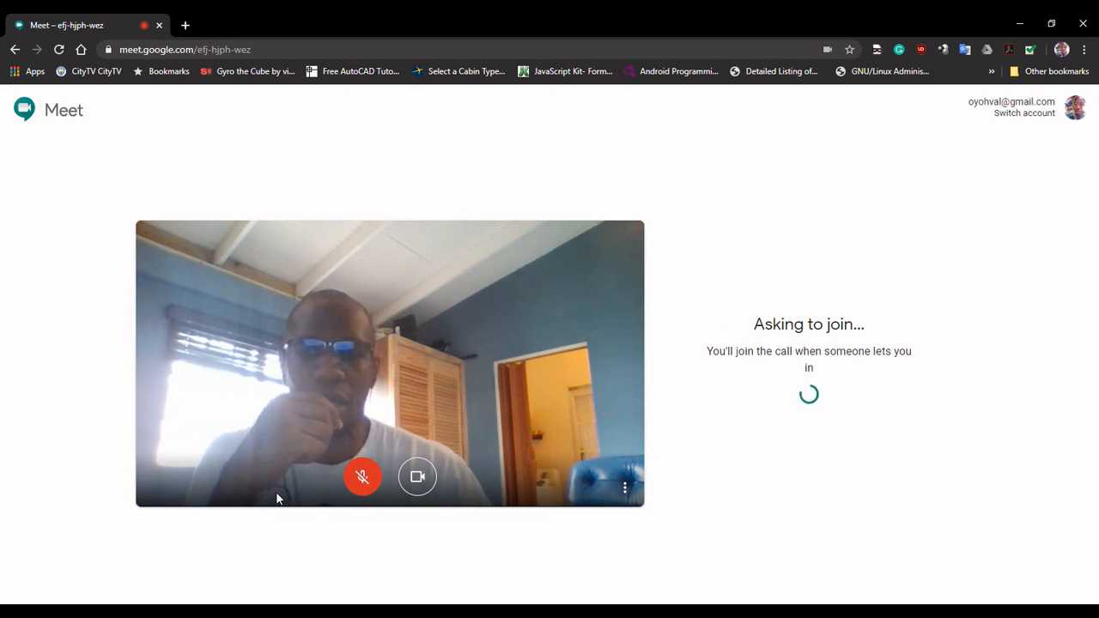
# - Switch back to the host's Chrome window, admit the waiting guest and show the host's own video in the main view
pyautogui.hotkey('alt', 'Tab')
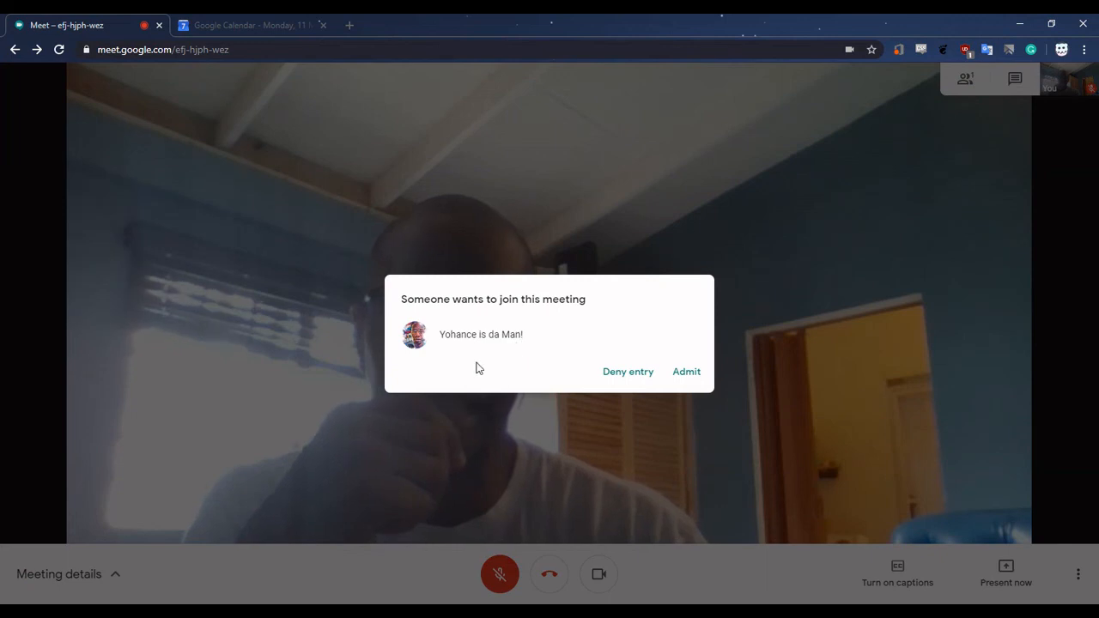
pyautogui.click(682, 378)
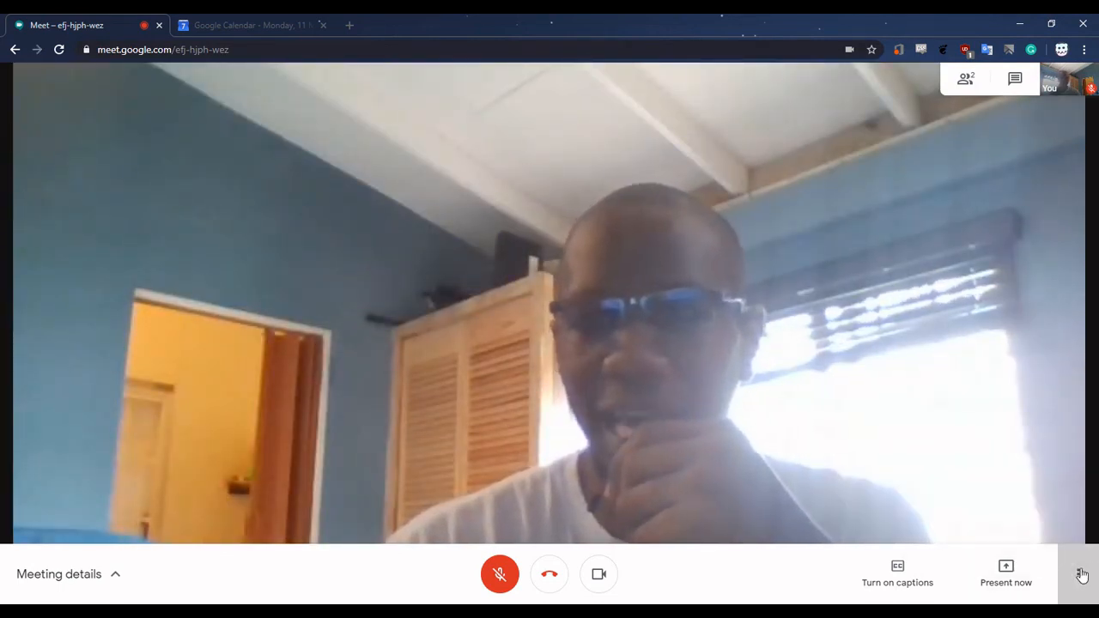
pyautogui.click(1081, 576)
pyautogui.click(1063, 77)
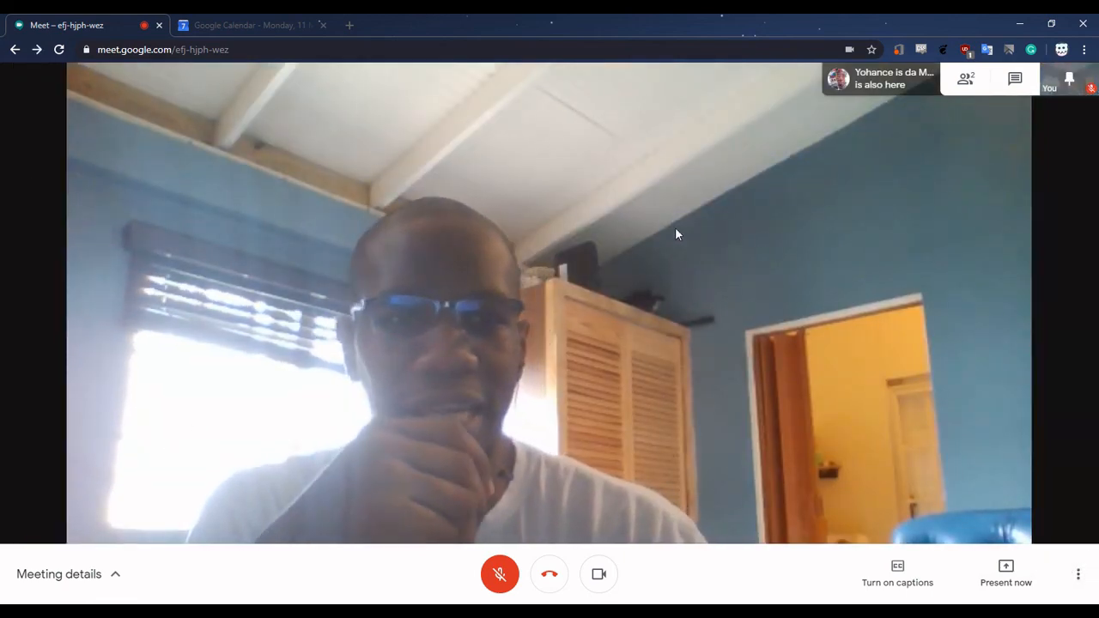
# - Leave the call in both the host and guest windows, and reopen the 11 May meeting's details in Google Calendar
pyautogui.click(545, 578)
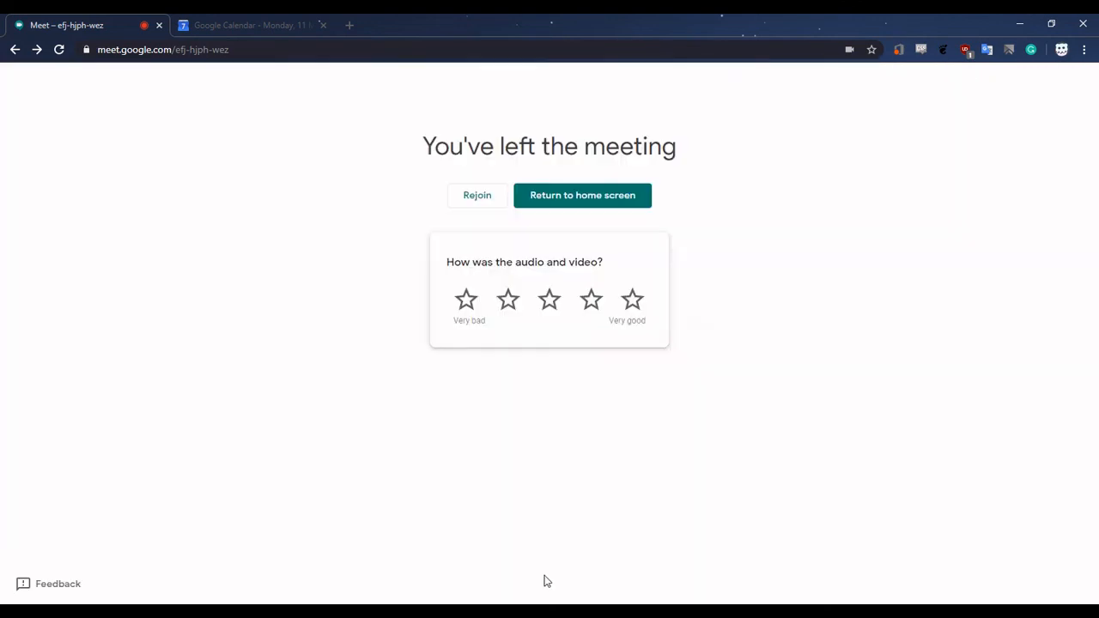
pyautogui.click(271, 26)
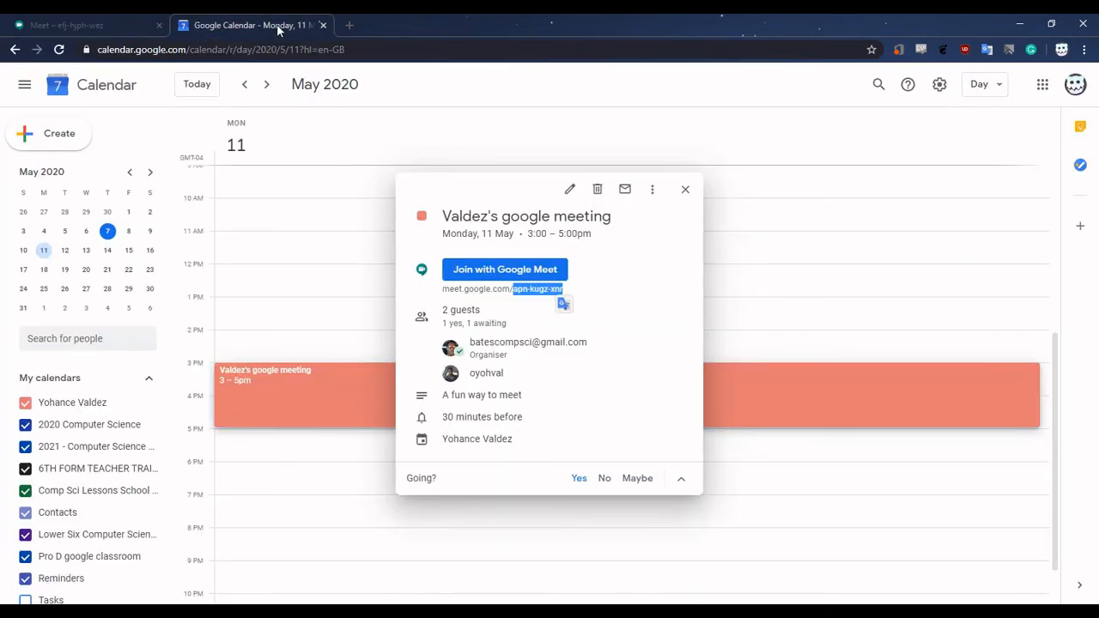
pyautogui.click(686, 190)
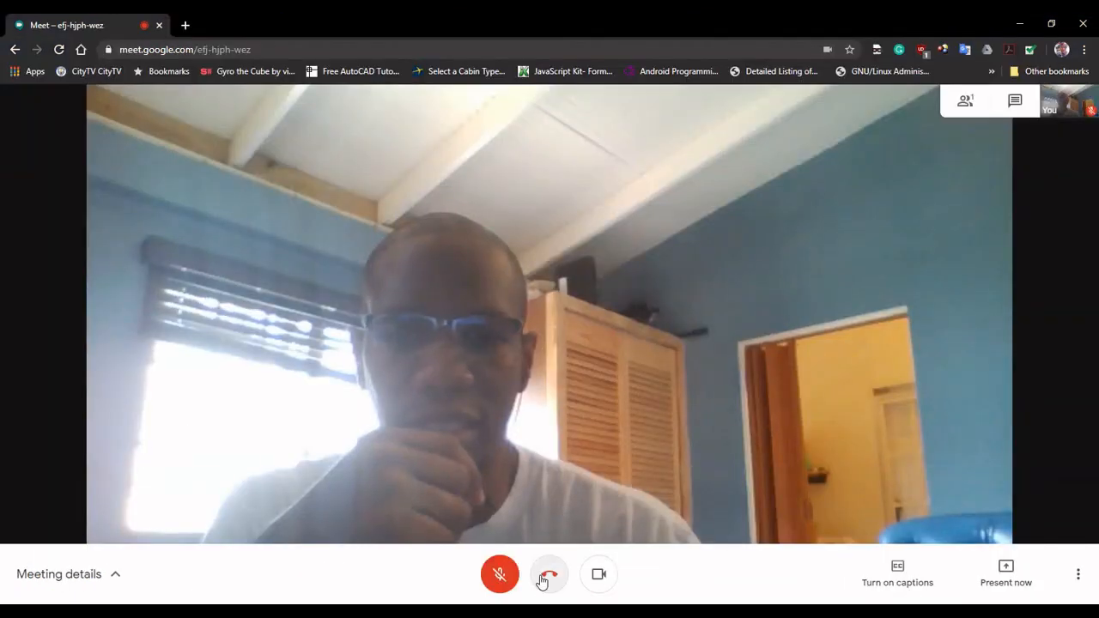
pyautogui.click(546, 577)
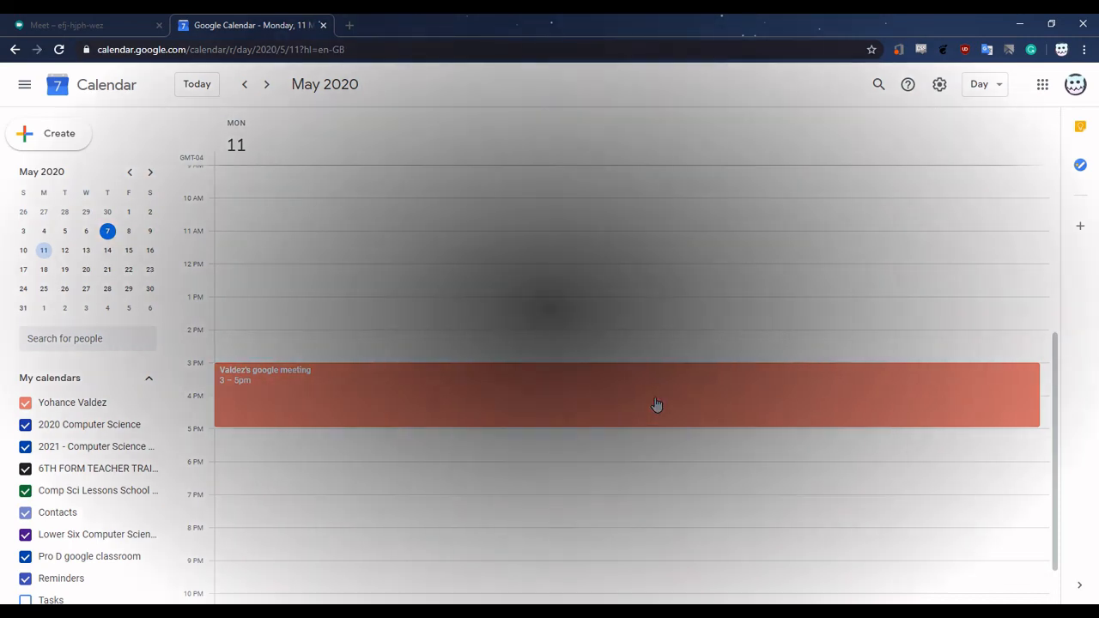
pyautogui.click(658, 406)
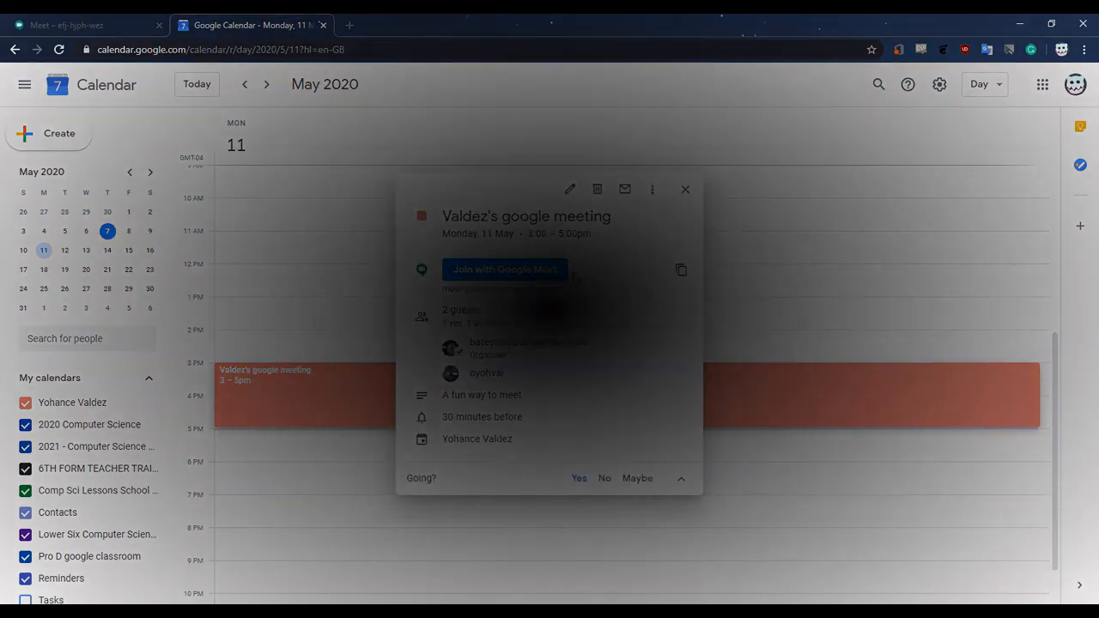